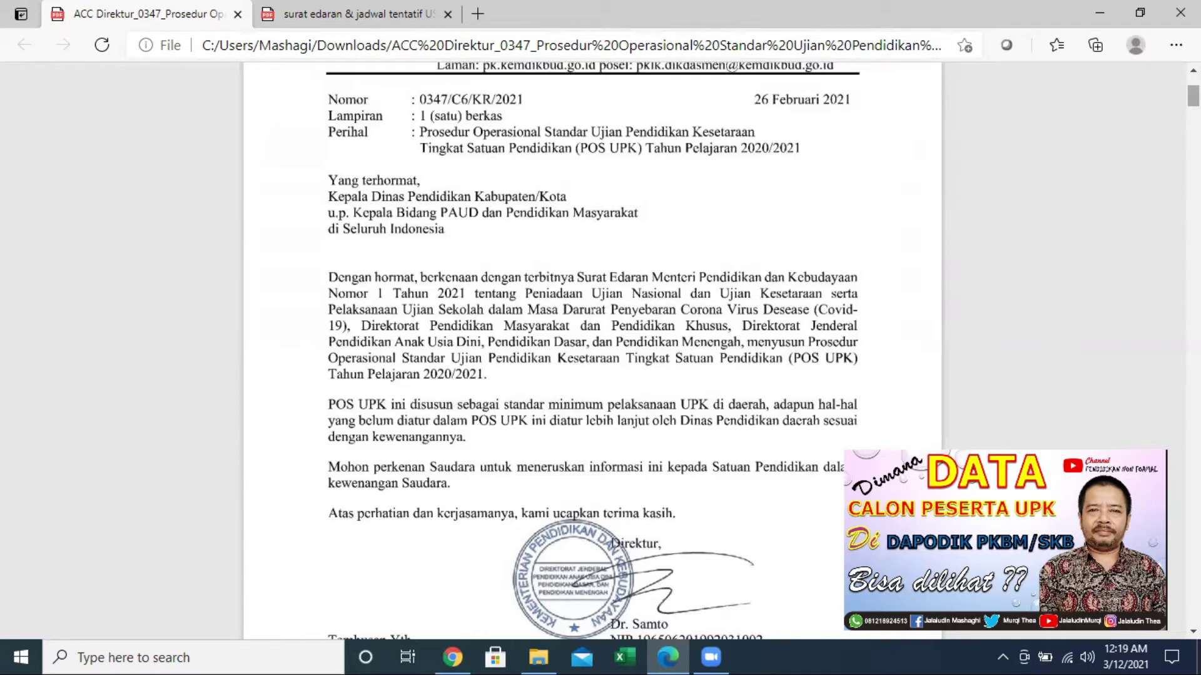
Read through the POS UPK 2020/2021 document's cover letter, title page and table of contents.
scroll(593, 350, "up", 3)
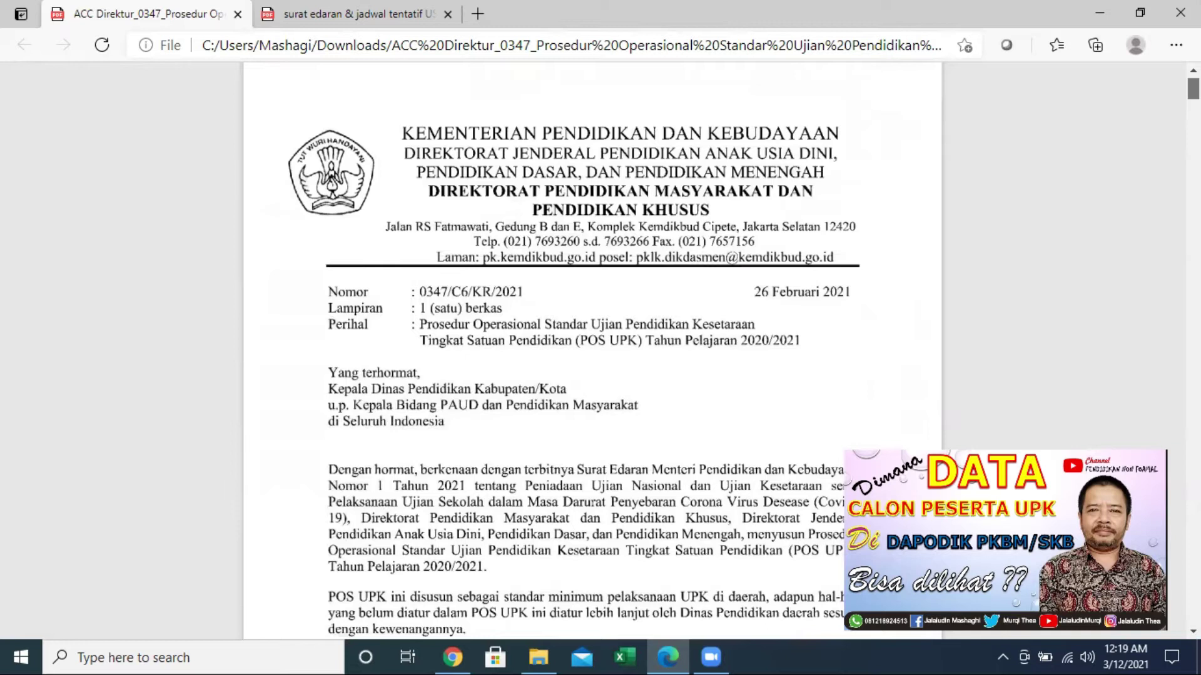
scroll(592, 351, "down", 1)
scroll(592, 351, "down", 5)
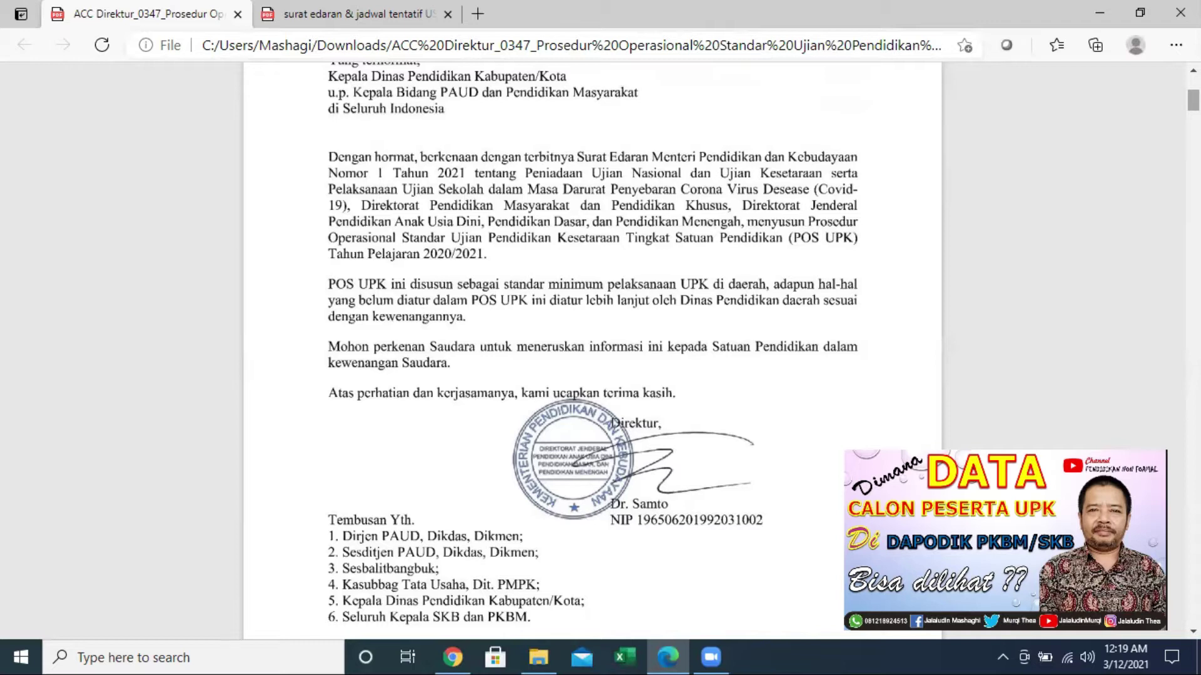
scroll(592, 351, "down", 10)
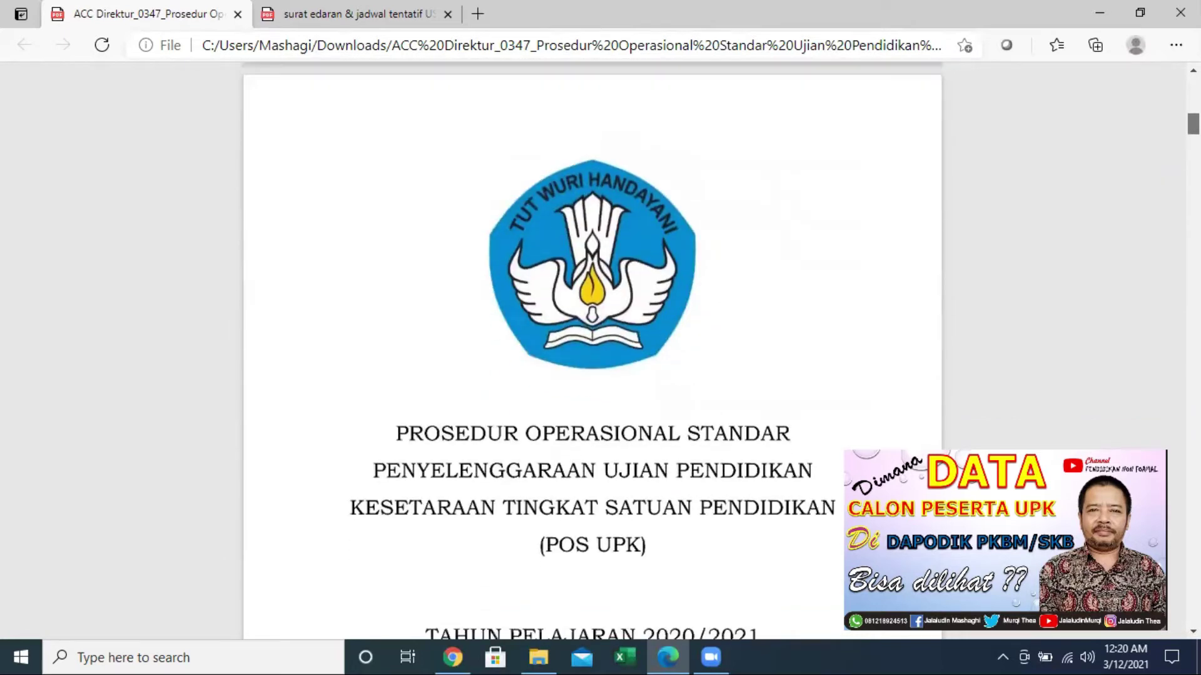
scroll(592, 350, "down", 1)
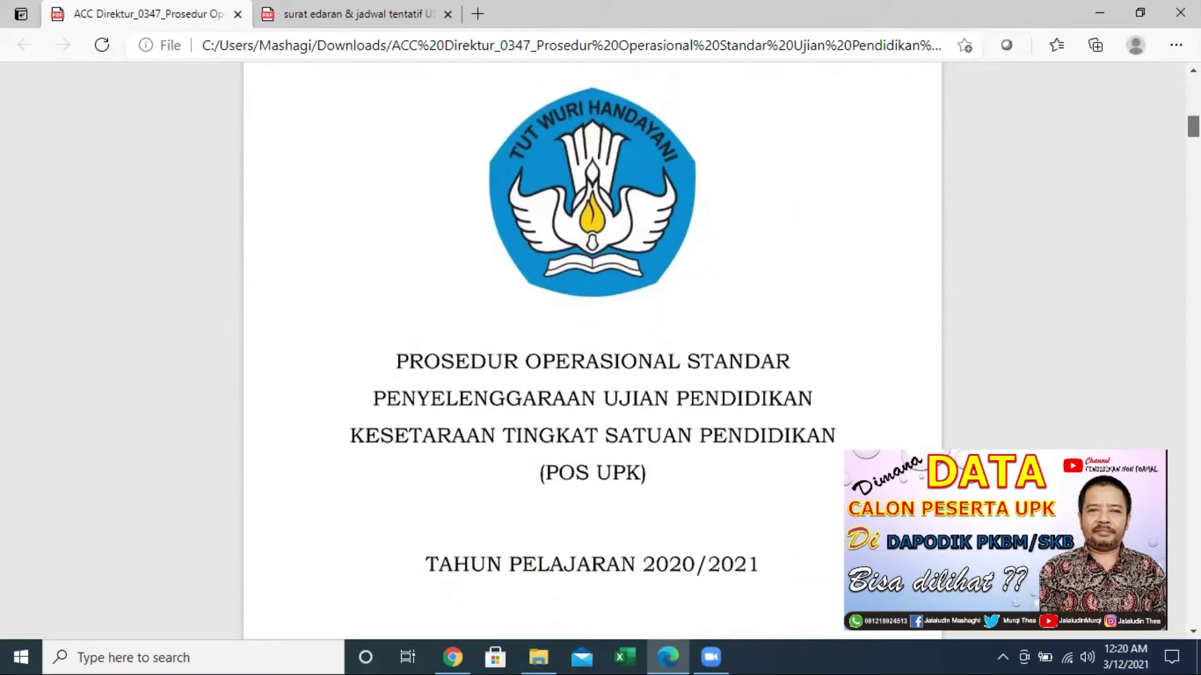
scroll(592, 350, "down", 2)
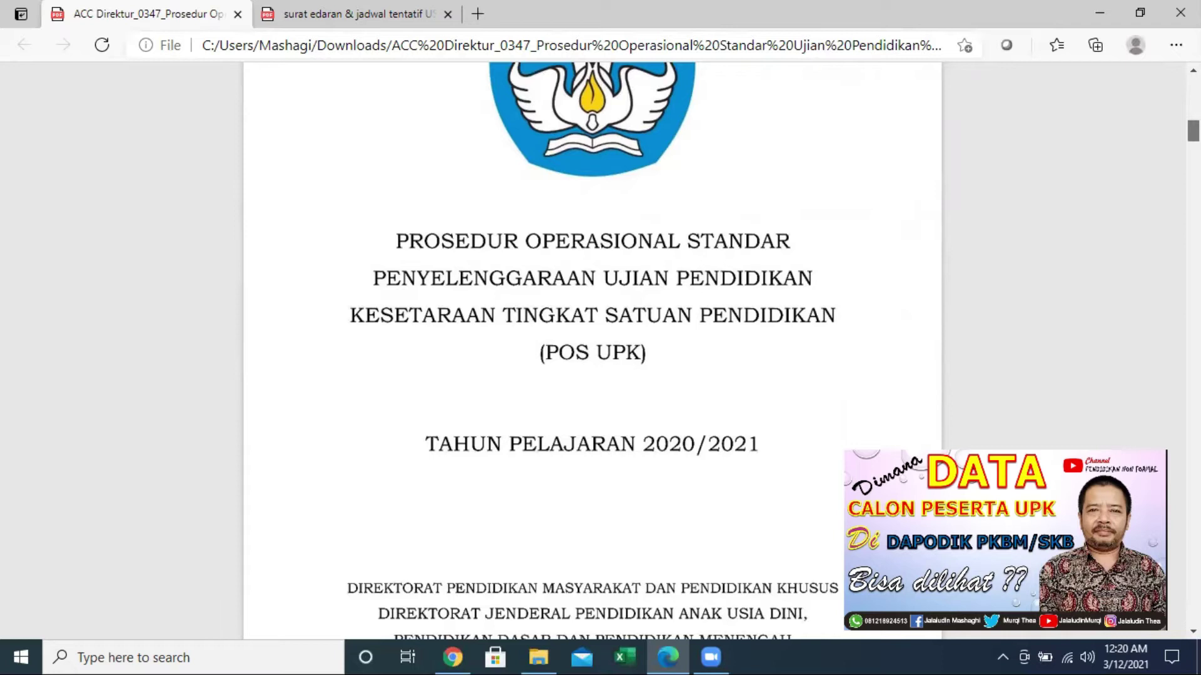
scroll(592, 350, "down", 3)
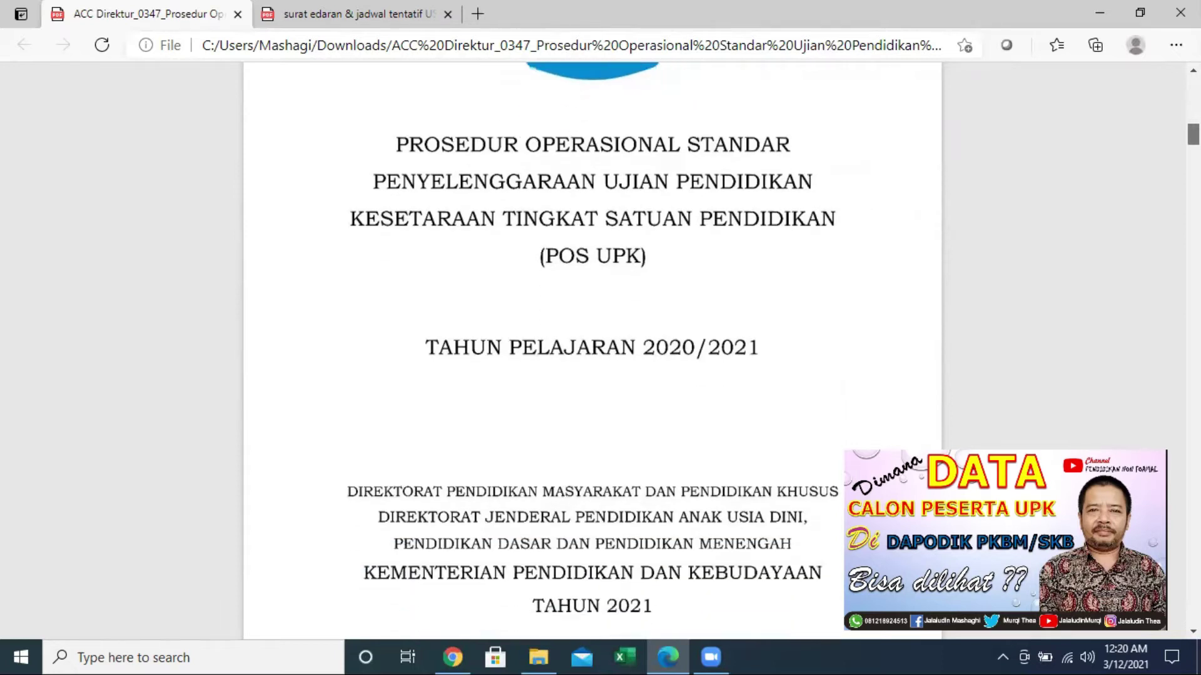
scroll(592, 350, "down", 3)
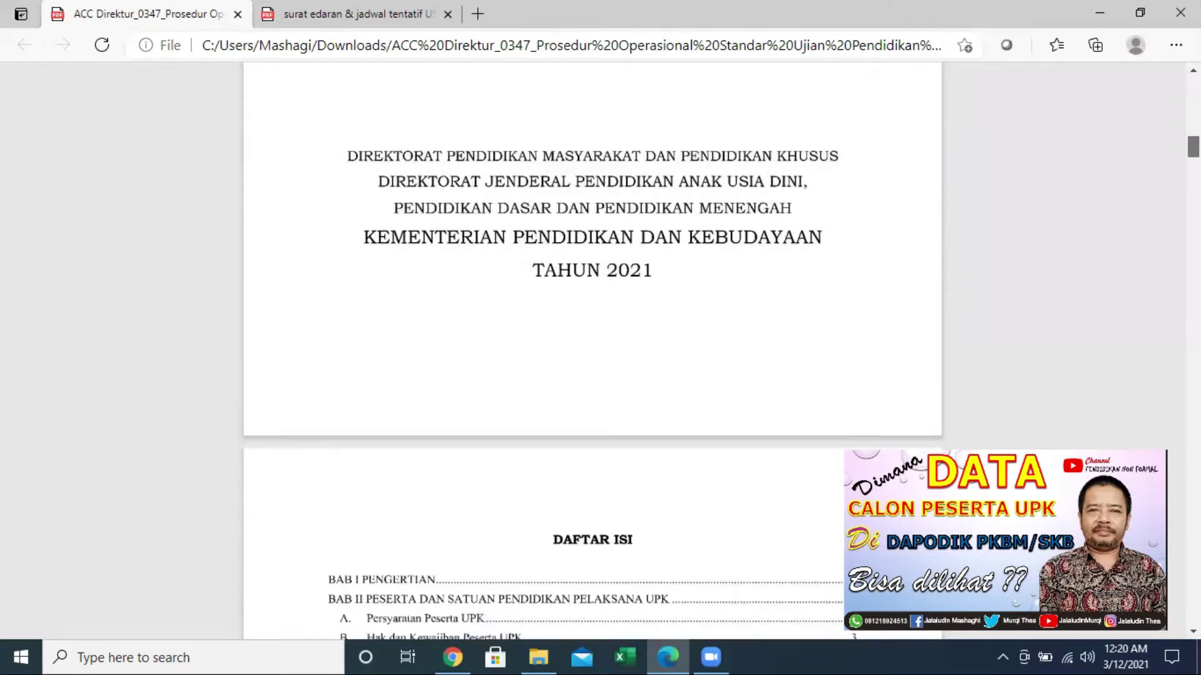
scroll(592, 351, "up", 3)
scroll(592, 350, "down", 7)
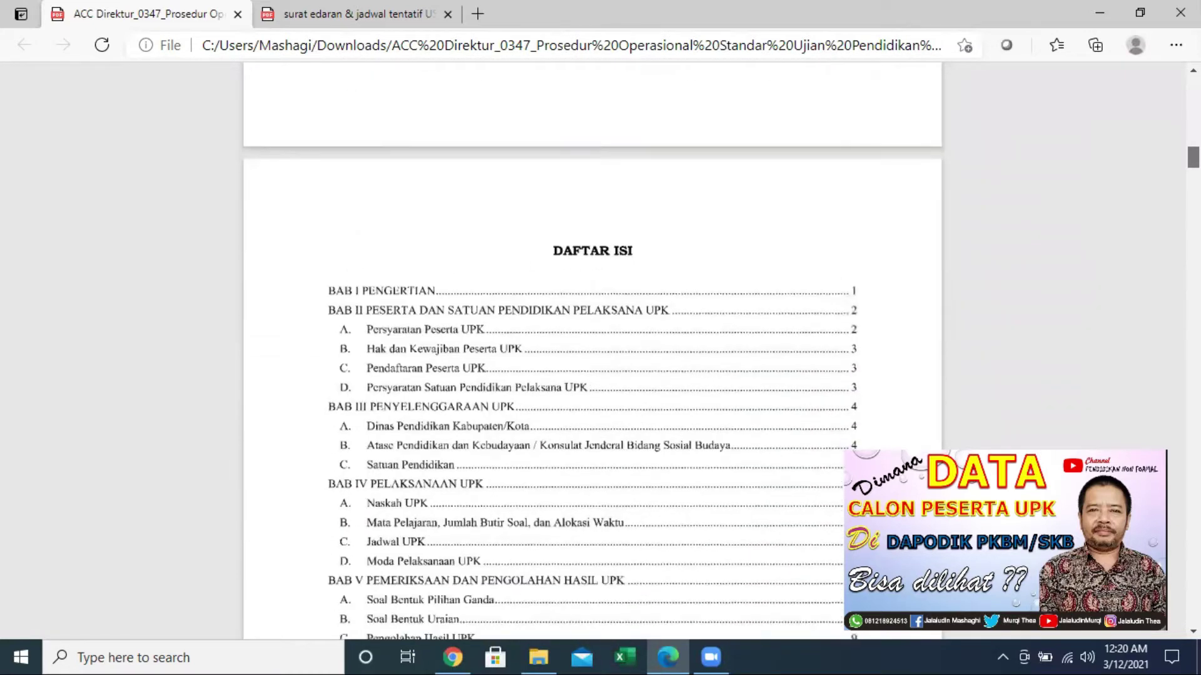
scroll(592, 350, "down", 4)
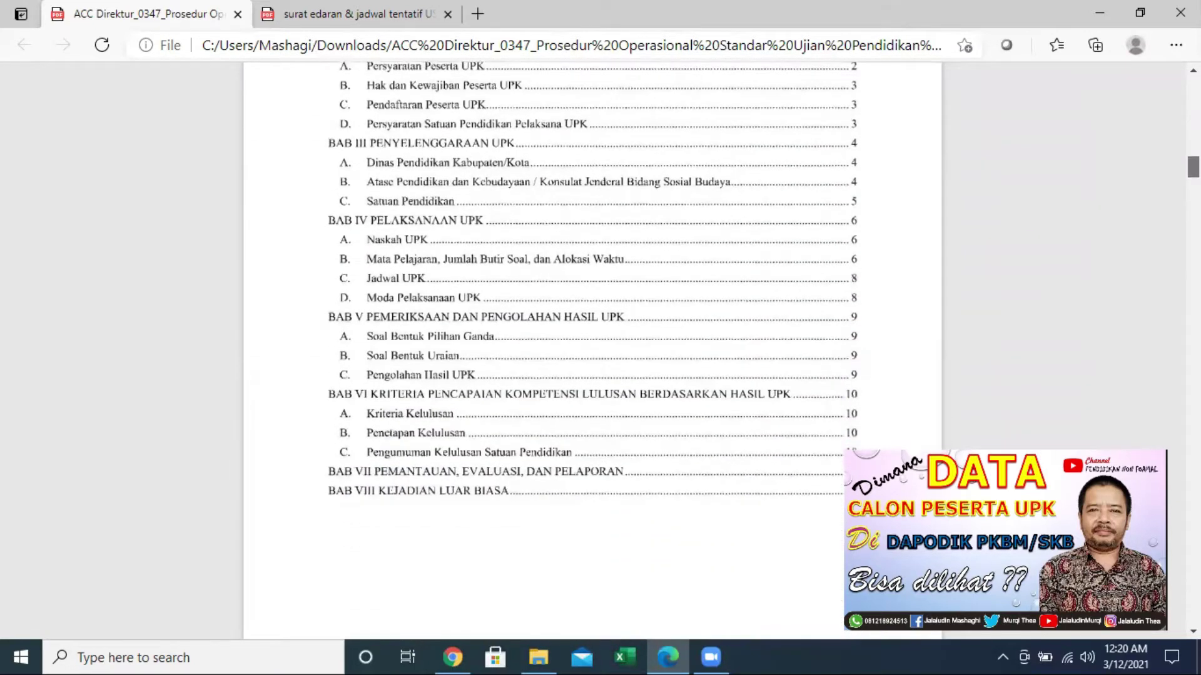
Examine the definitions in BAB I and the UPK participant requirements for Paket A, B and C in BAB II.
scroll(593, 351, "down", 8)
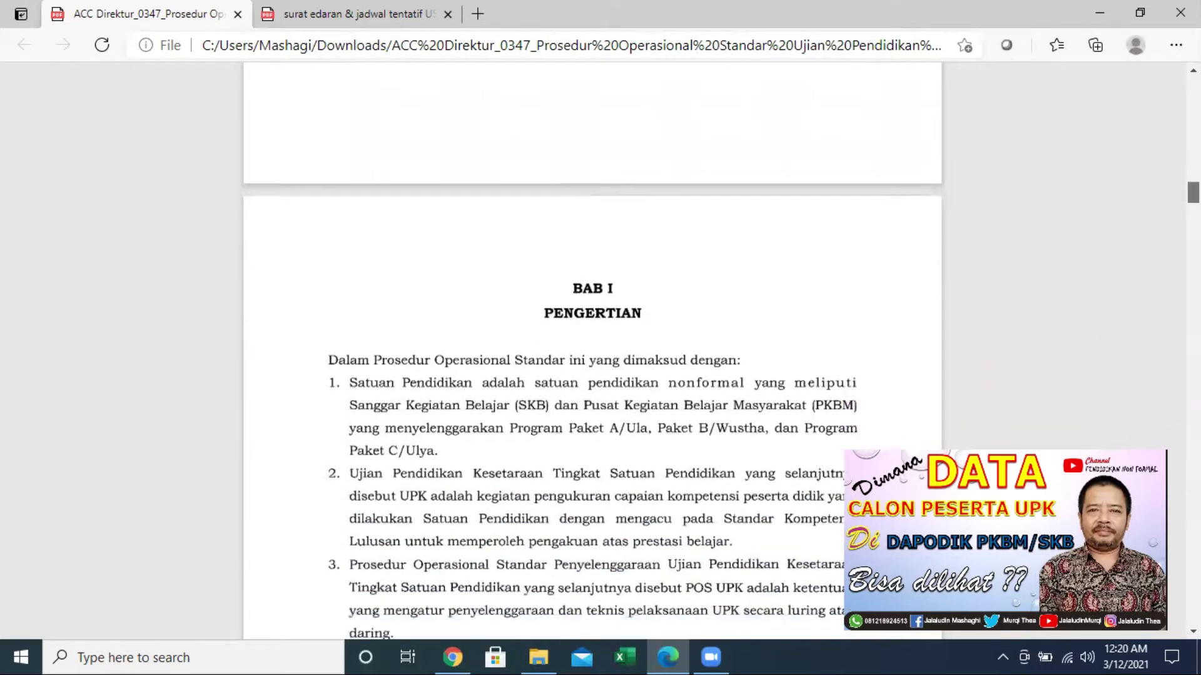
scroll(592, 350, "down", 1)
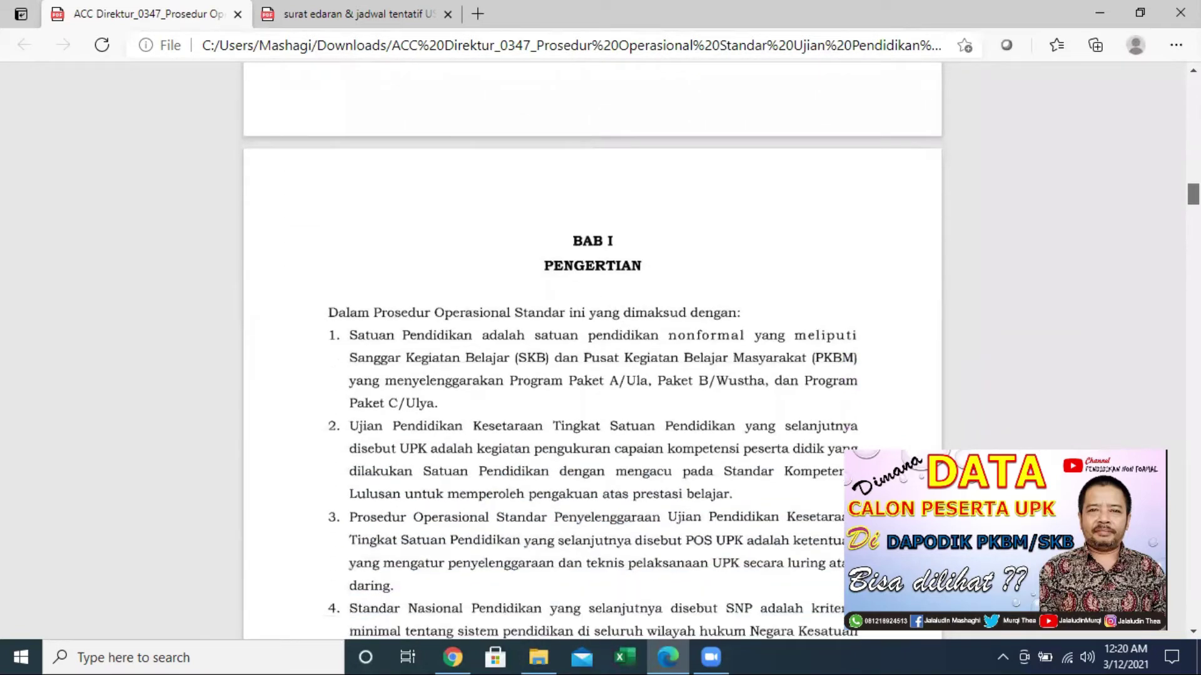
scroll(592, 350, "down", 8)
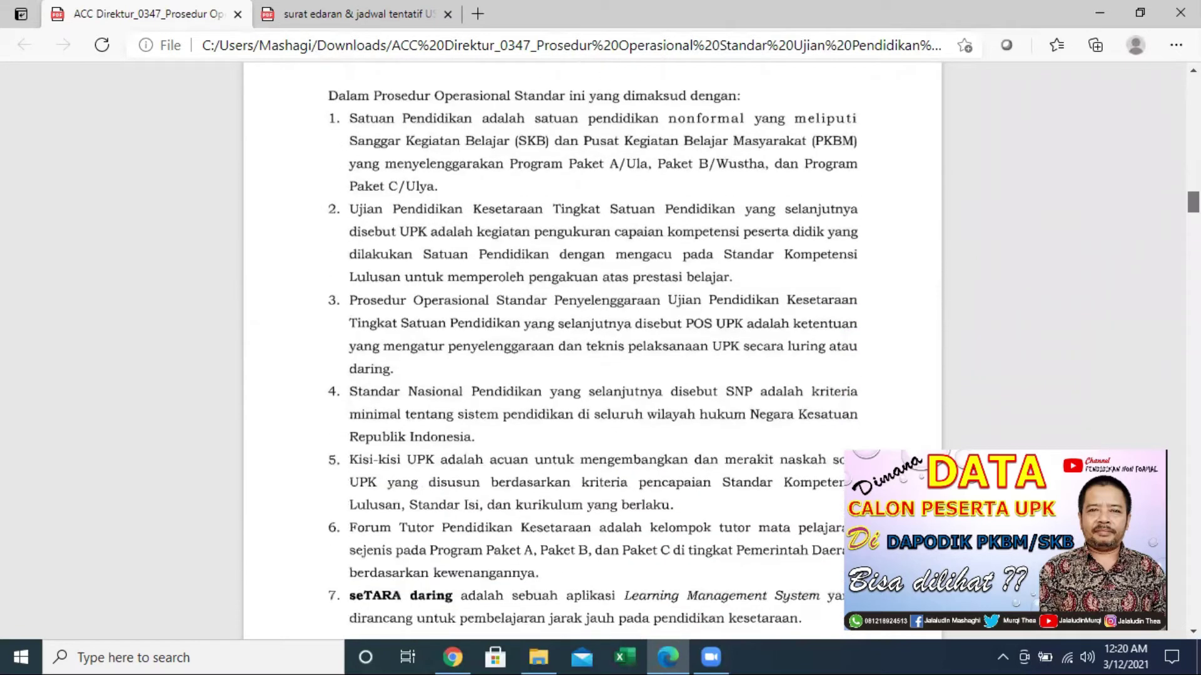
scroll(592, 350, "down", 8)
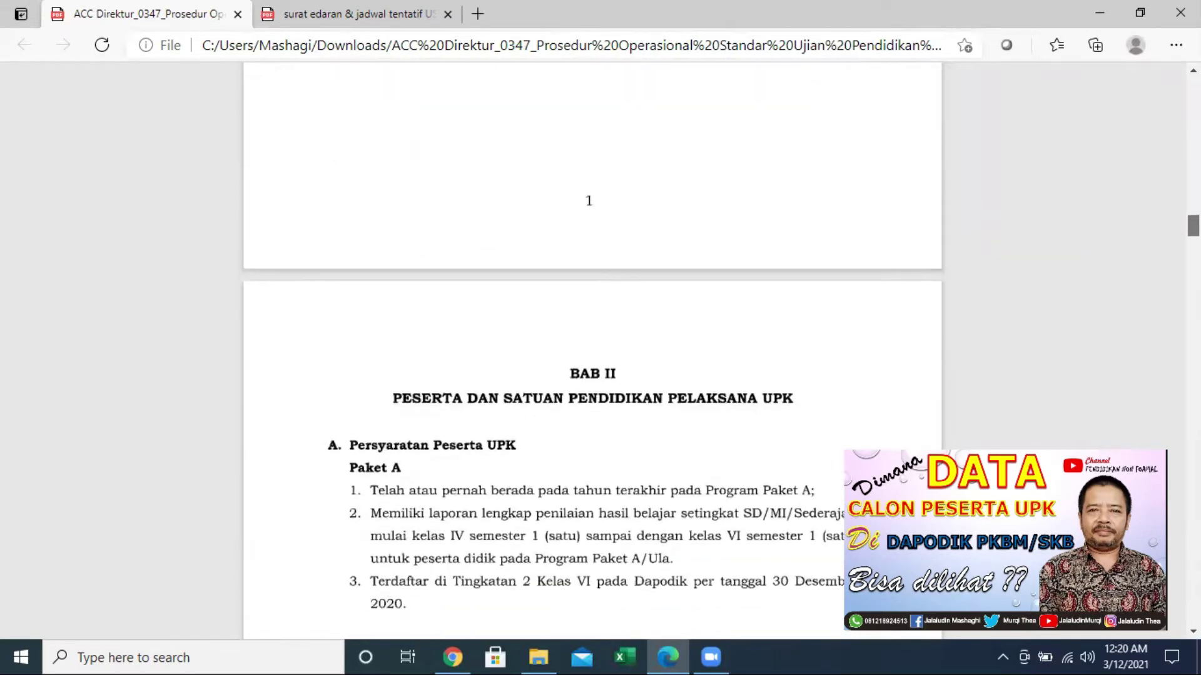
scroll(592, 350, "down", 2)
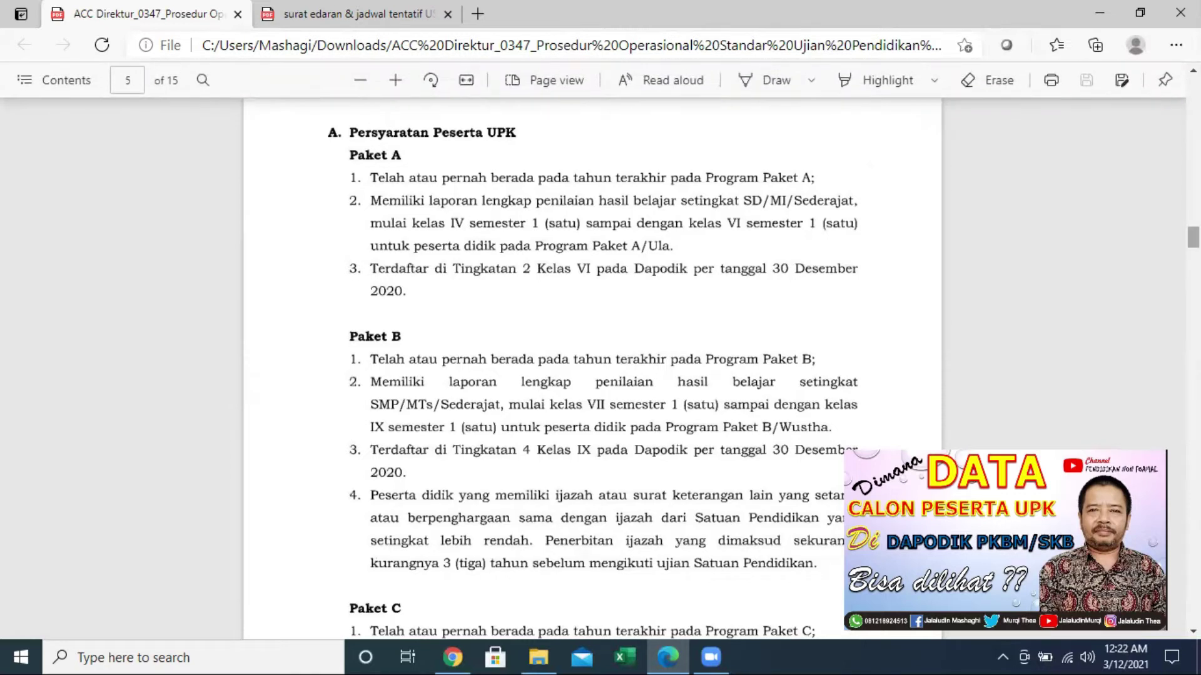
scroll(592, 369, "down", 5)
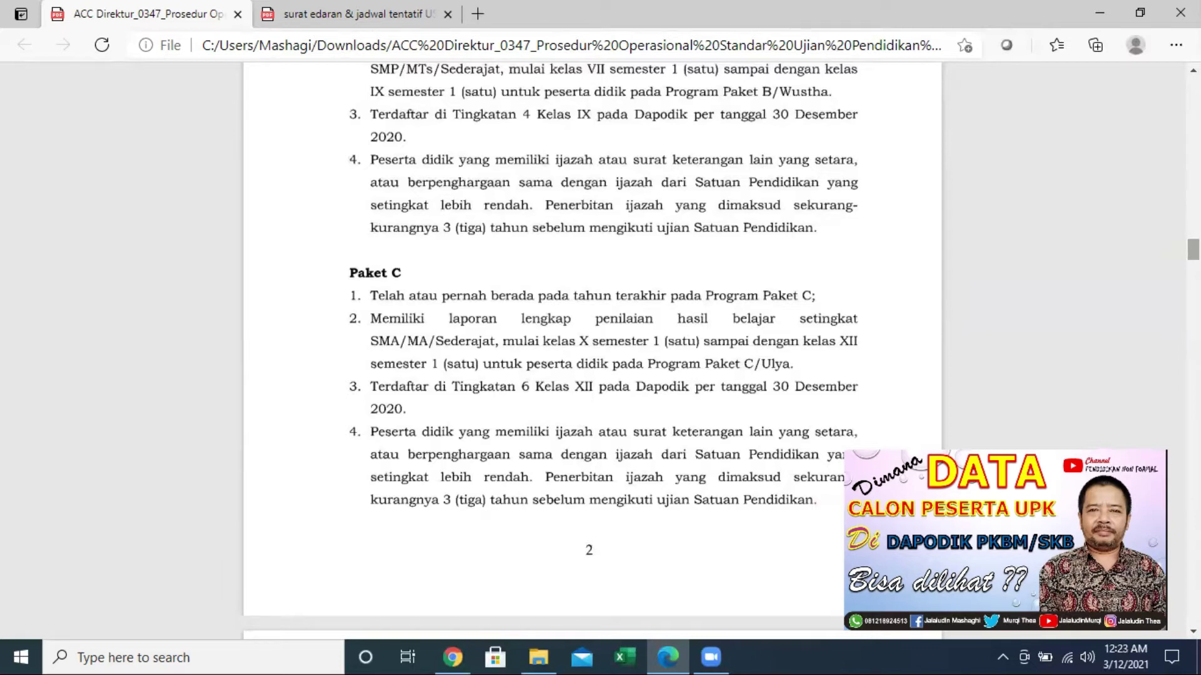
scroll(591, 344, "up", 2)
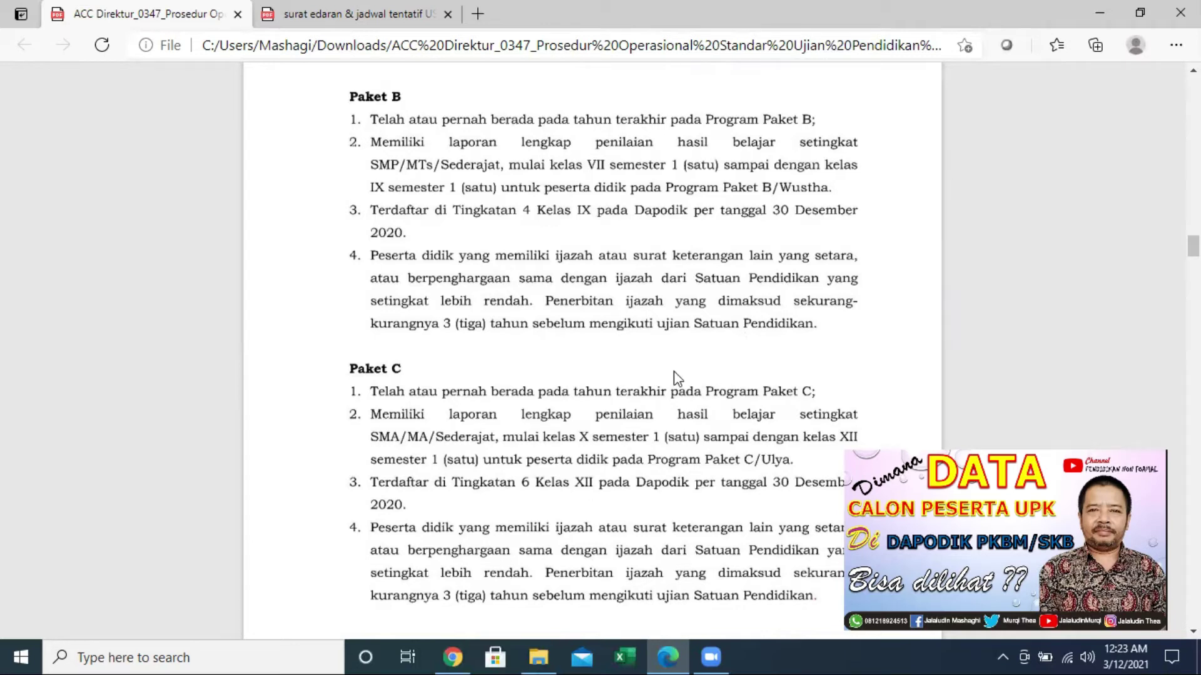
Switch to the Dapodik application in Chrome and open the Rapor page for grades.
left_click(460, 655)
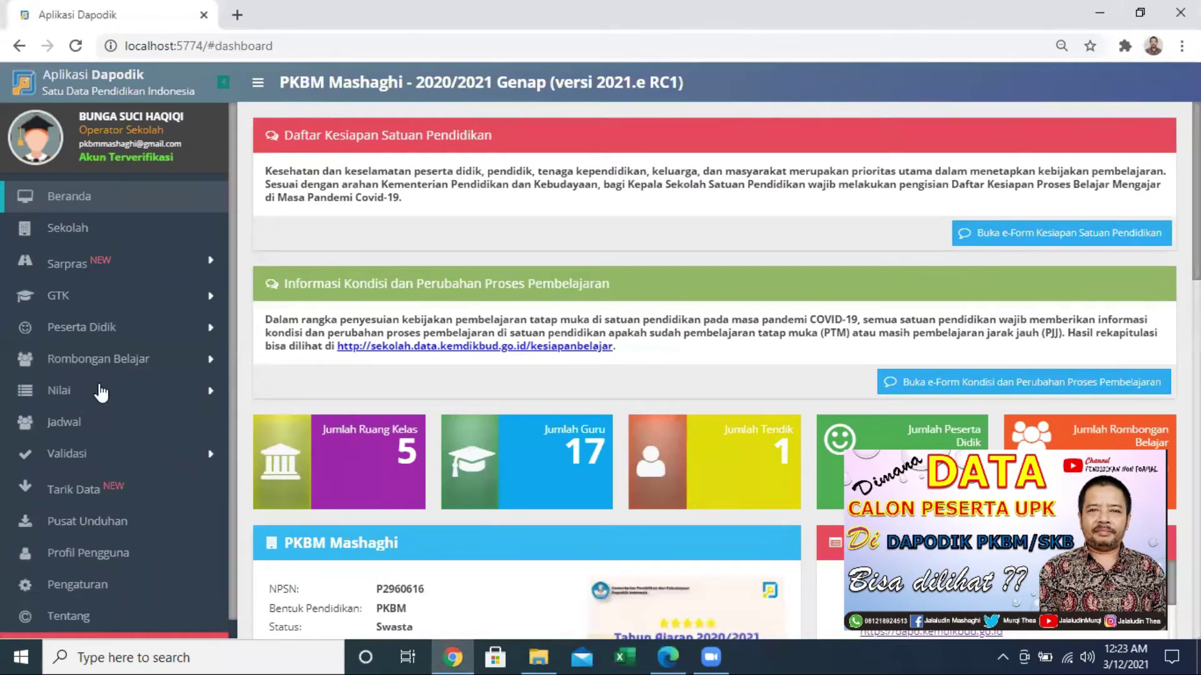
left_click(74, 392)
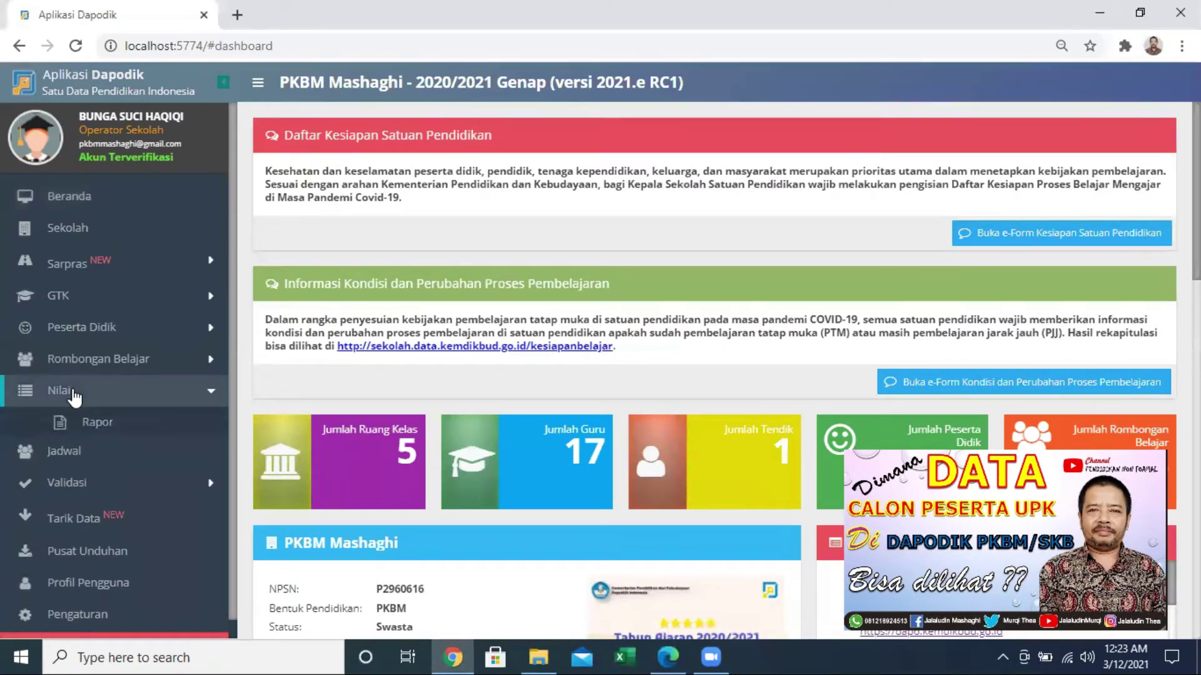
left_click(107, 422)
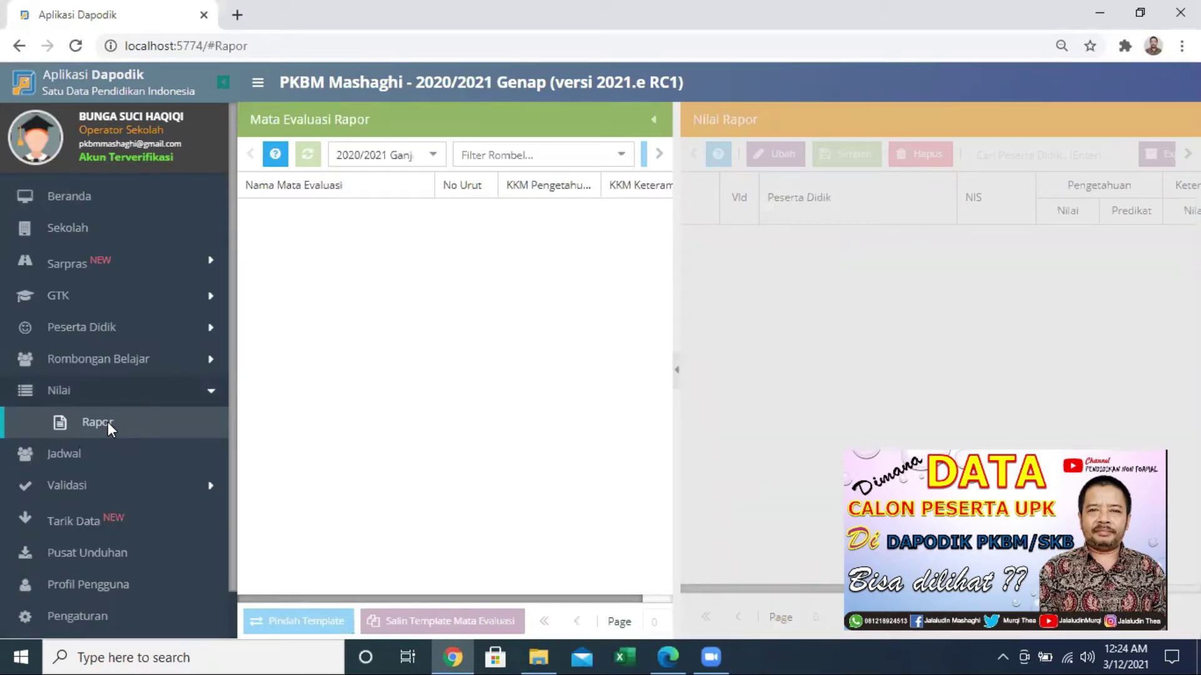
Filter the report evaluation subjects by the Tingkatan 2, Kls 6 study group Mashaghi Kls 6.
left_click(659, 156)
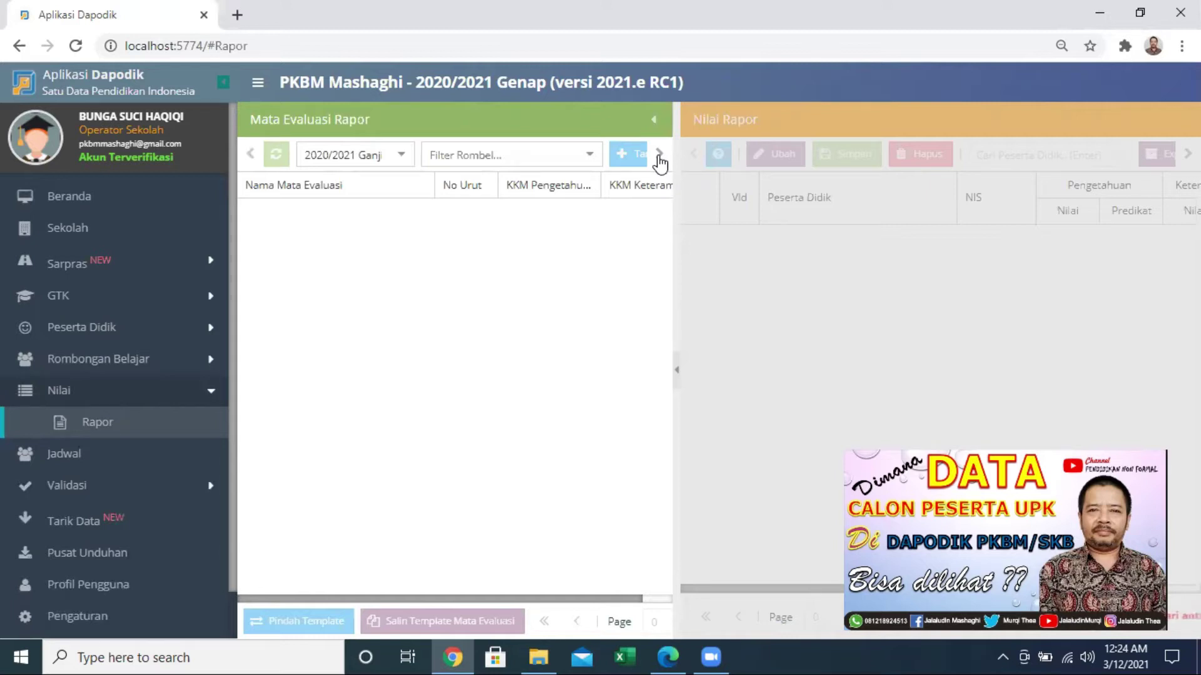
left_click(659, 156)
left_click(658, 158)
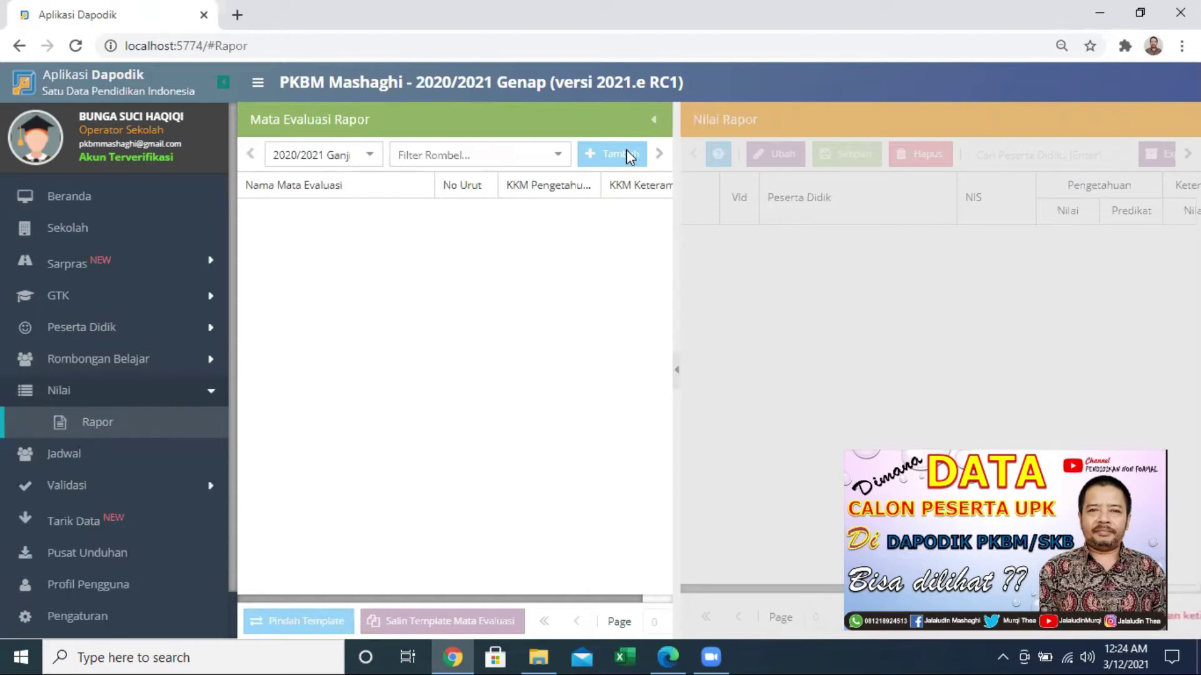
left_click(556, 156)
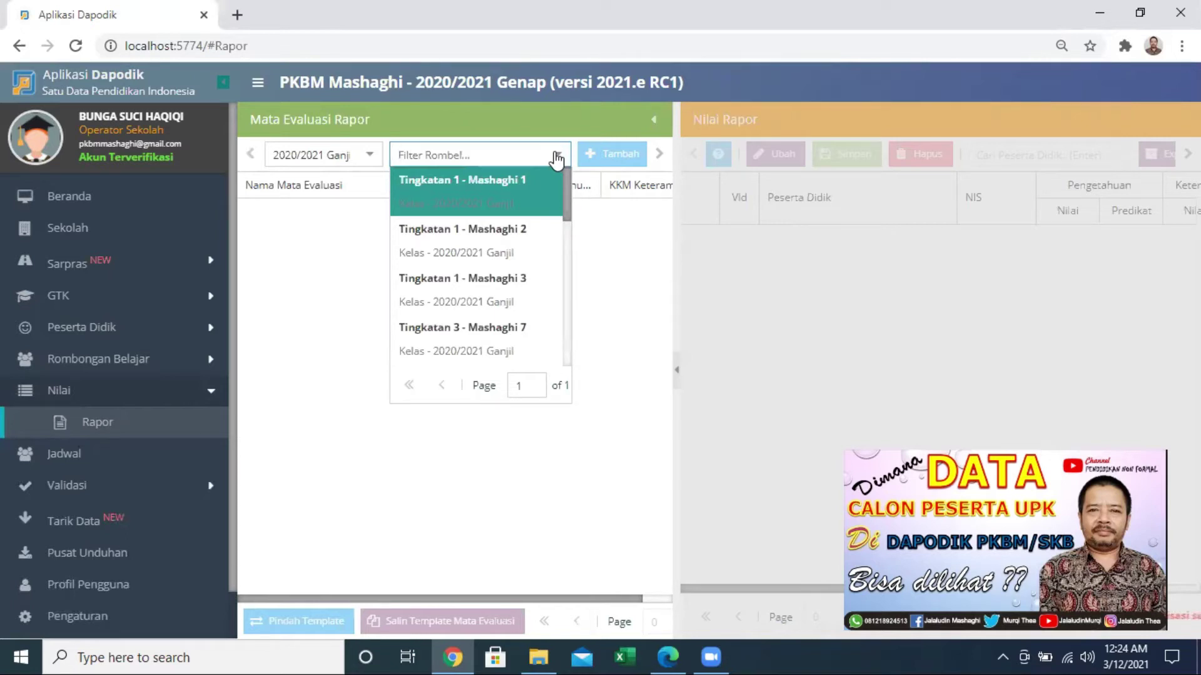
left_click_drag(570, 193, 565, 377)
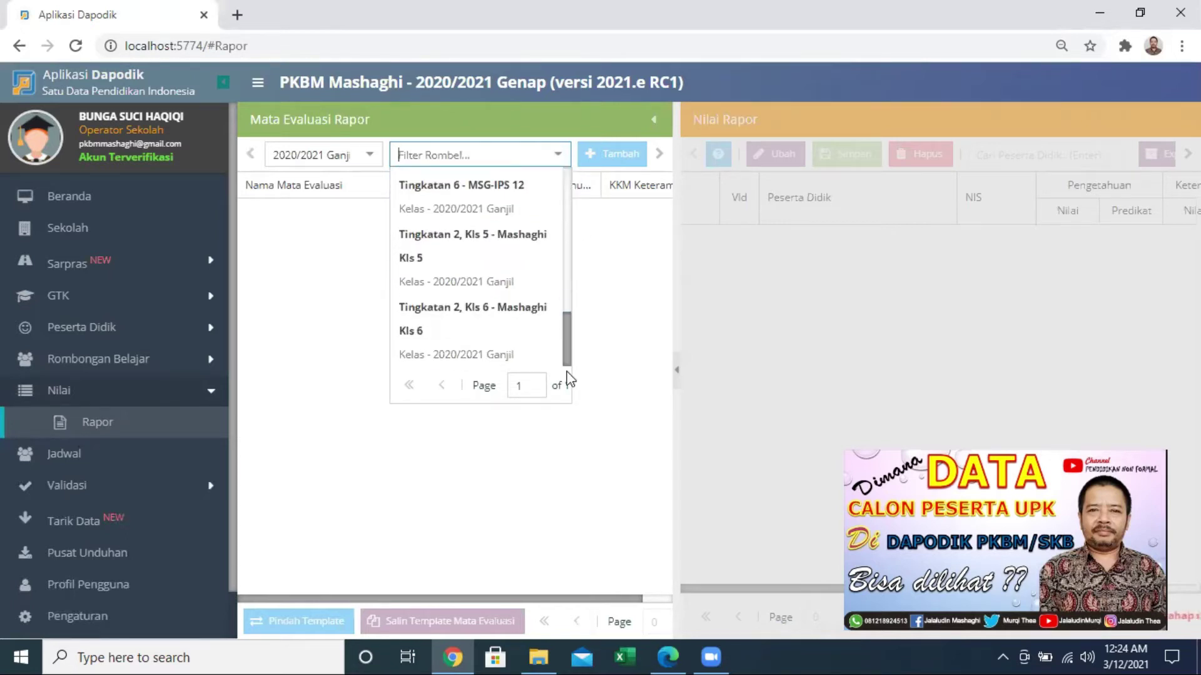
left_click(487, 319)
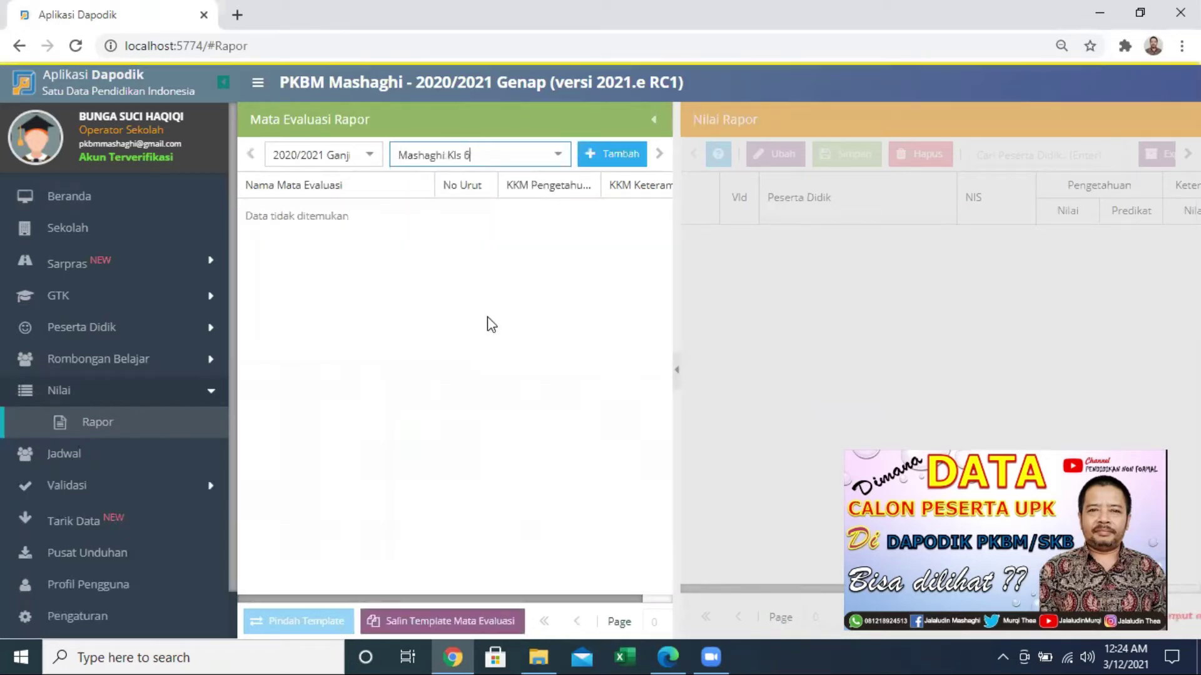
Add Ilmu Pengetahuan Alam (IPA) as an evaluation subject for Mashaghi Kls 6 and save it.
left_click(626, 156)
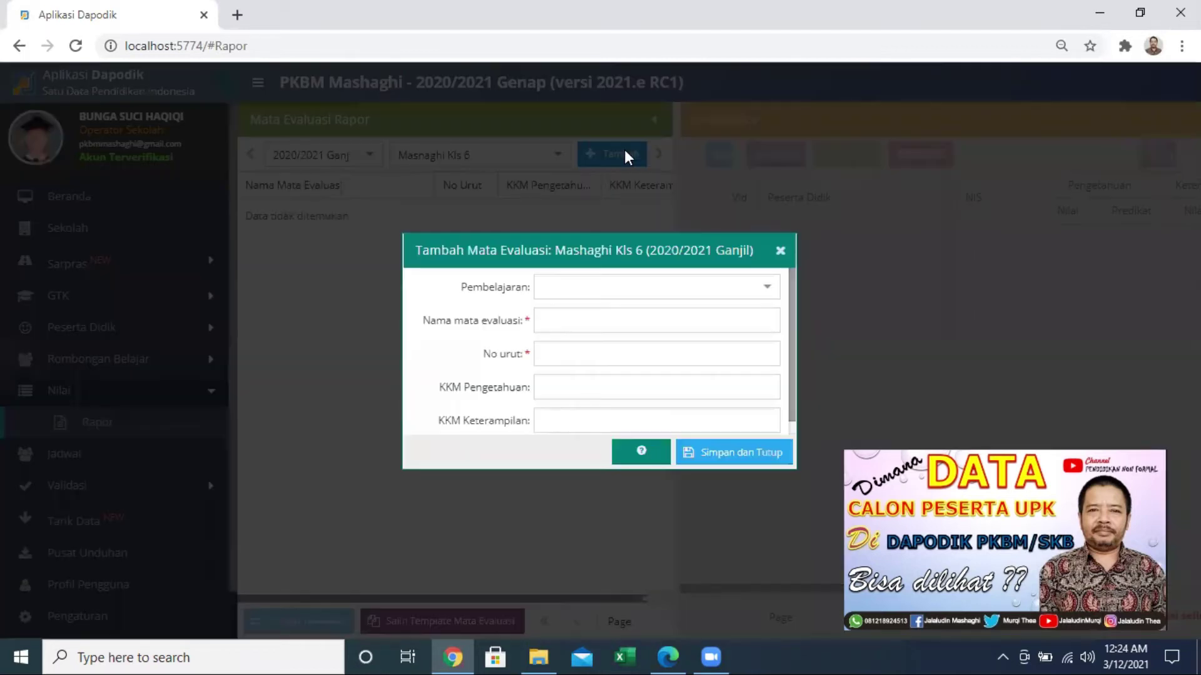
left_click(770, 289)
left_click(771, 289)
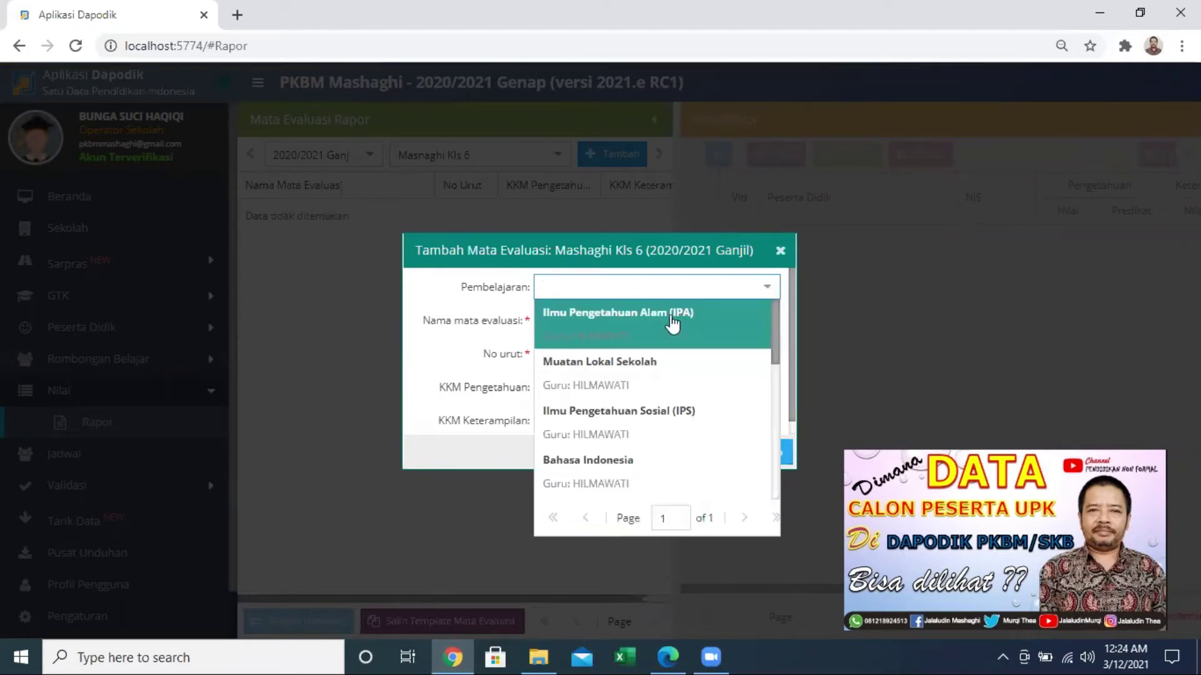
left_click(672, 315)
left_click(718, 458)
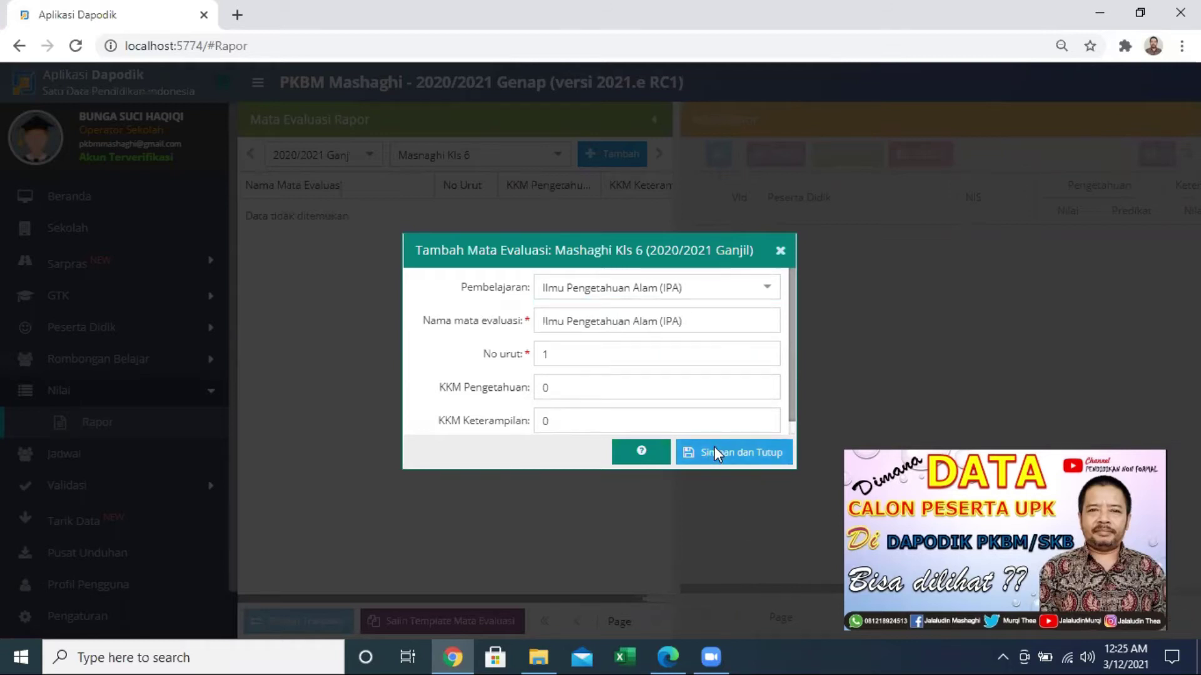
left_click(716, 452)
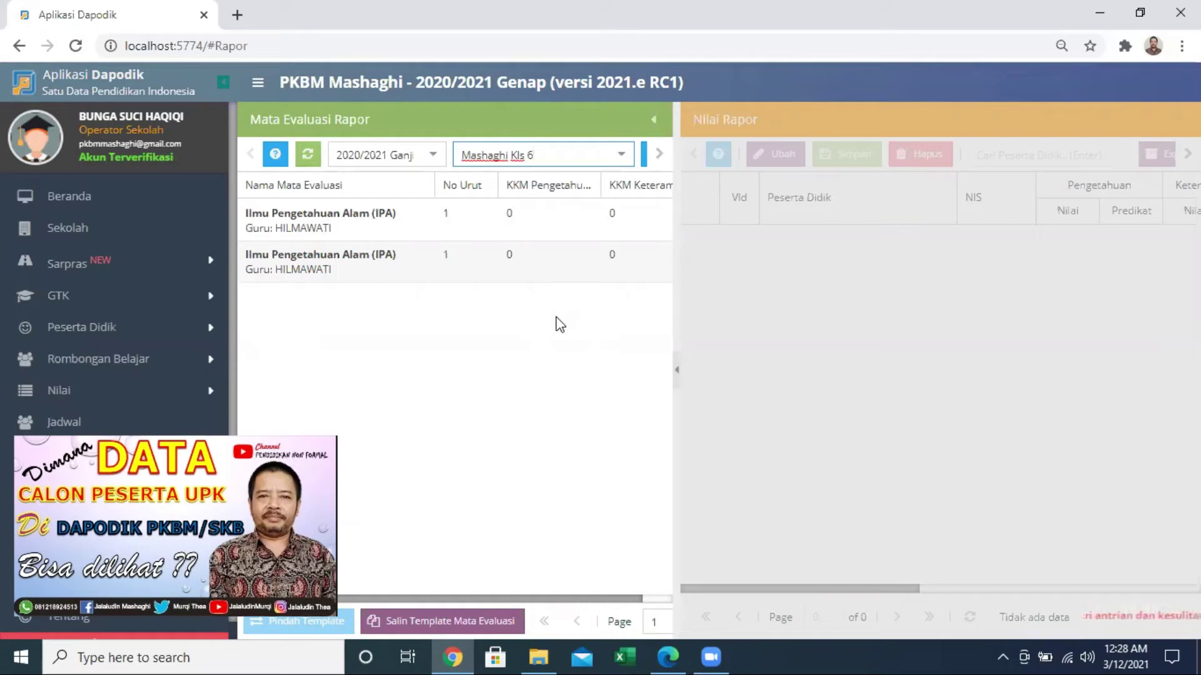
Examine the student list of the first IPA evaluation subject for semester 2020/2021 Ganjil.
left_click(432, 160)
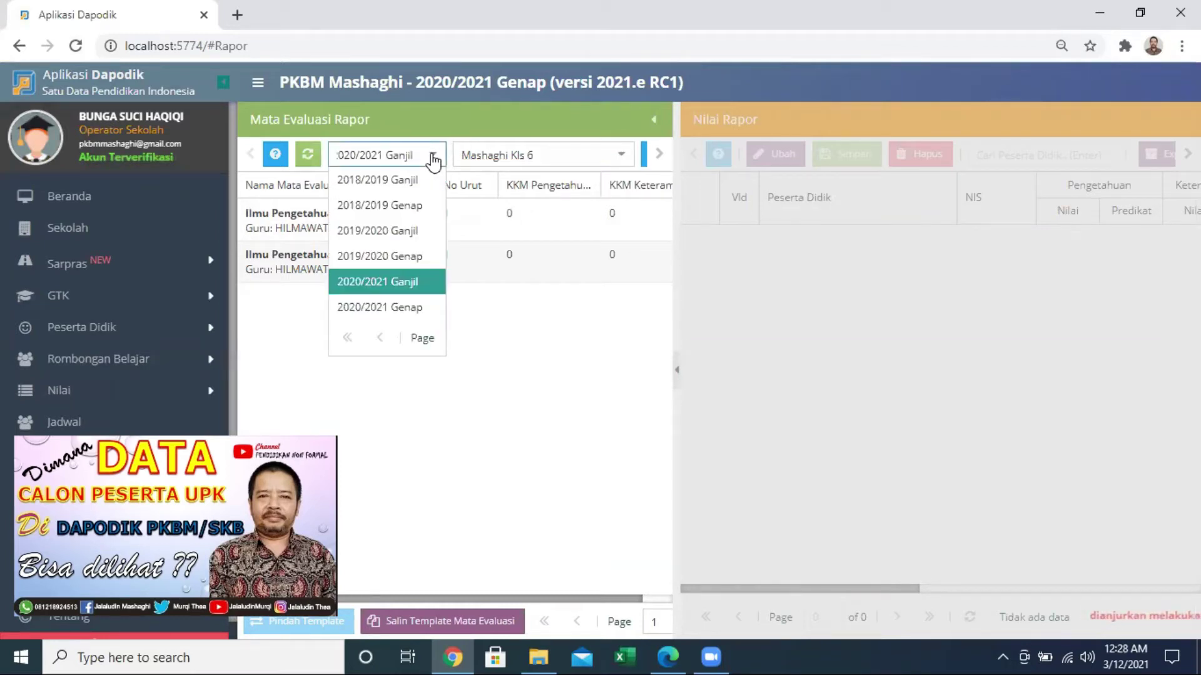
left_click(396, 285)
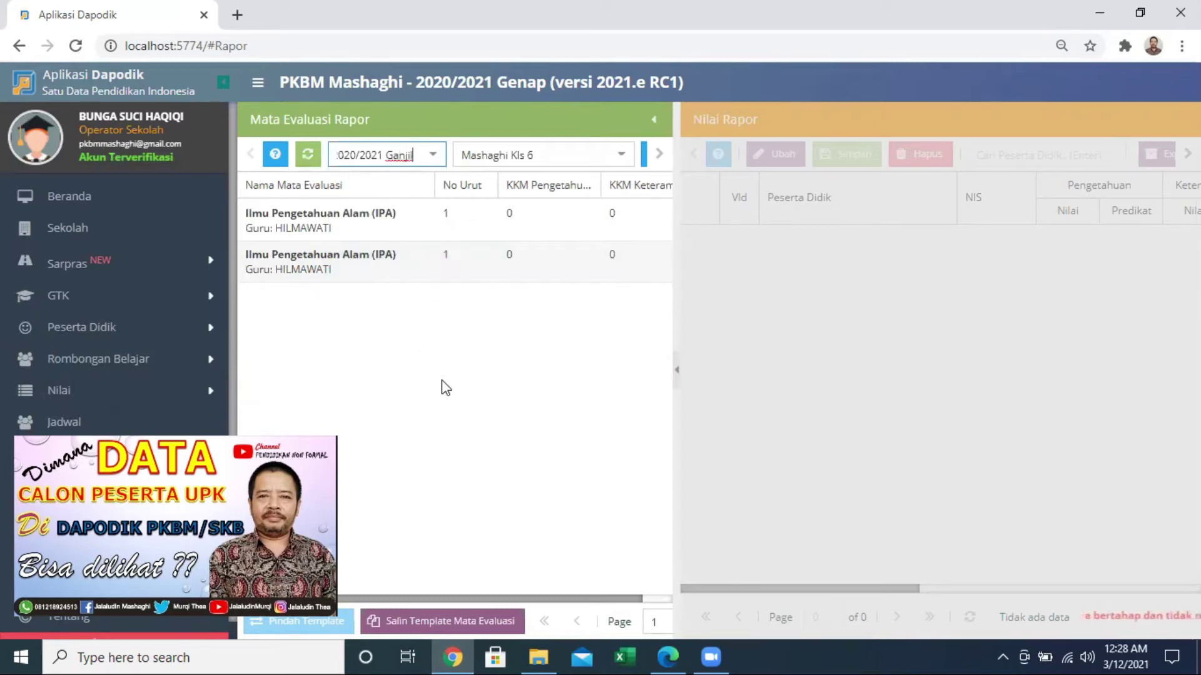
left_click(309, 222)
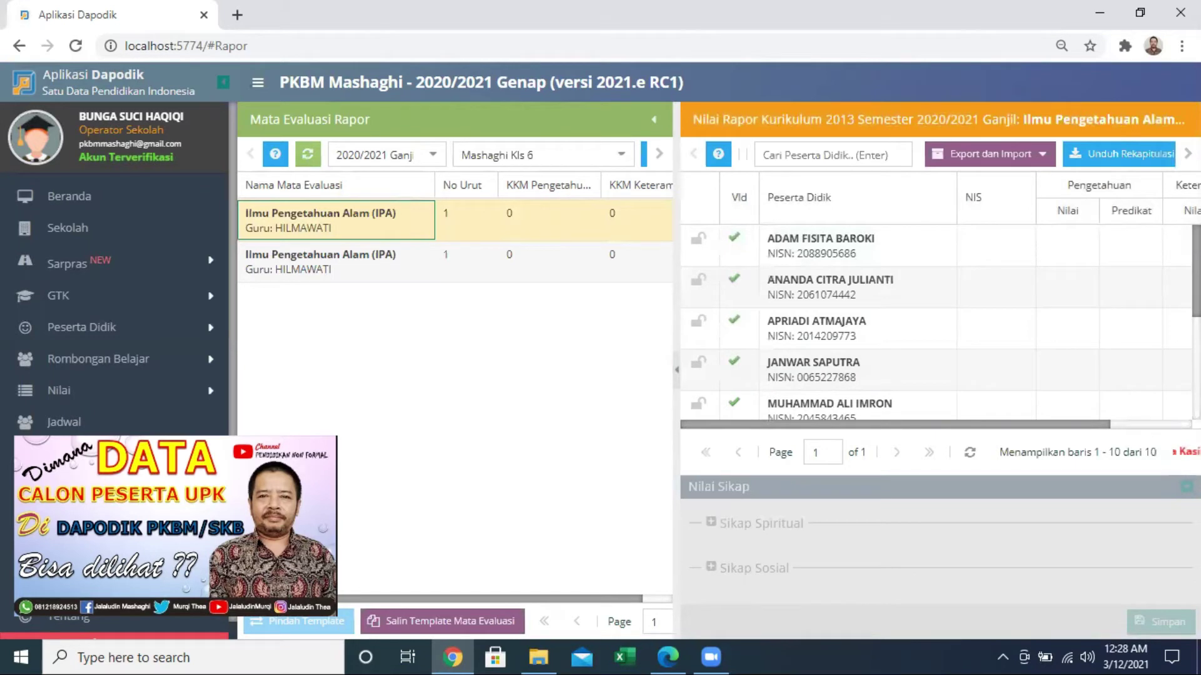
scroll(938, 323, "down", 3)
scroll(938, 322, "up", 1)
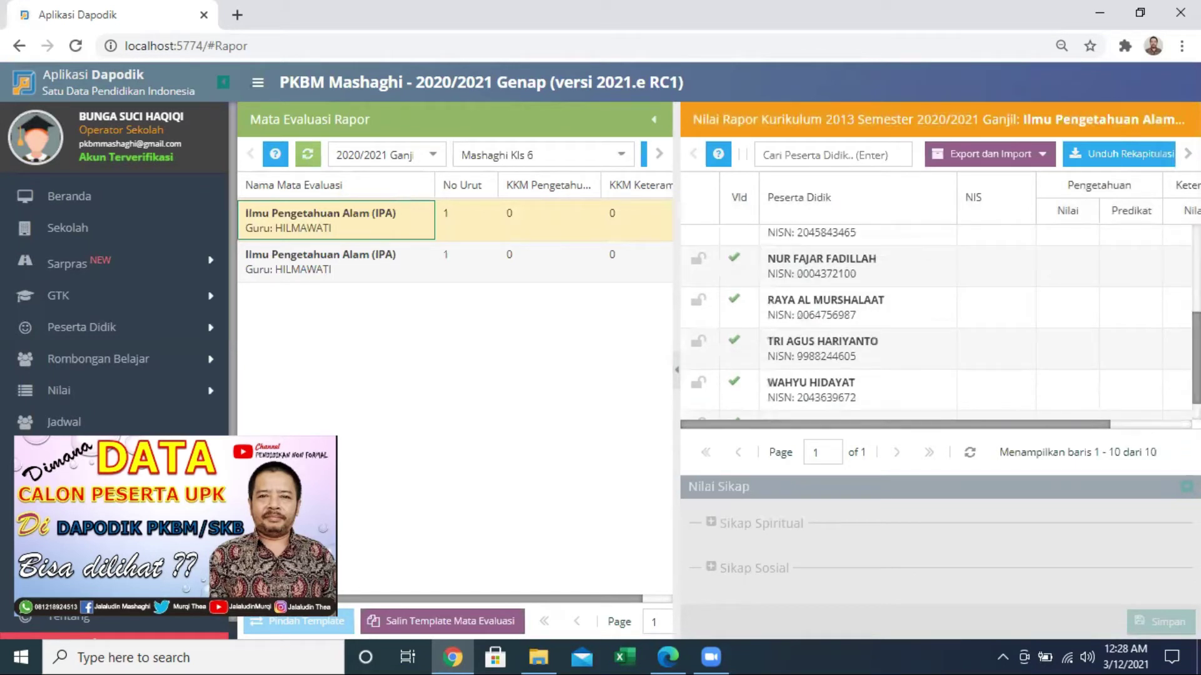
scroll(939, 322, "up", 3)
scroll(938, 322, "down", 3)
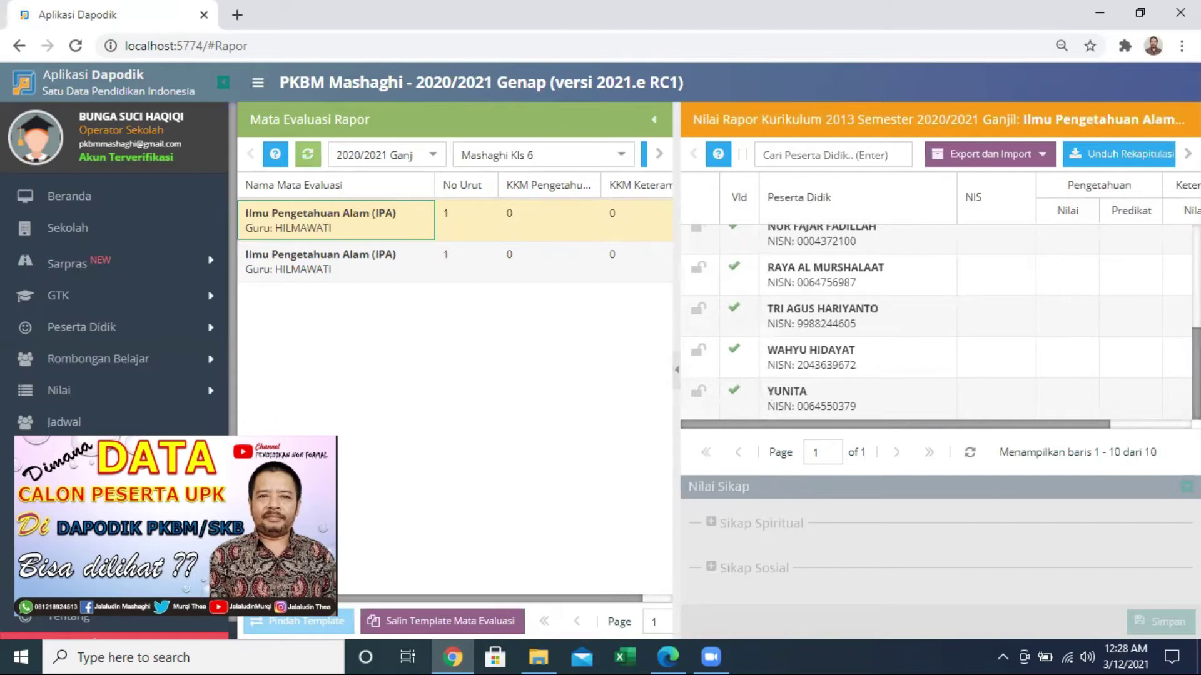
scroll(938, 322, "up", 3)
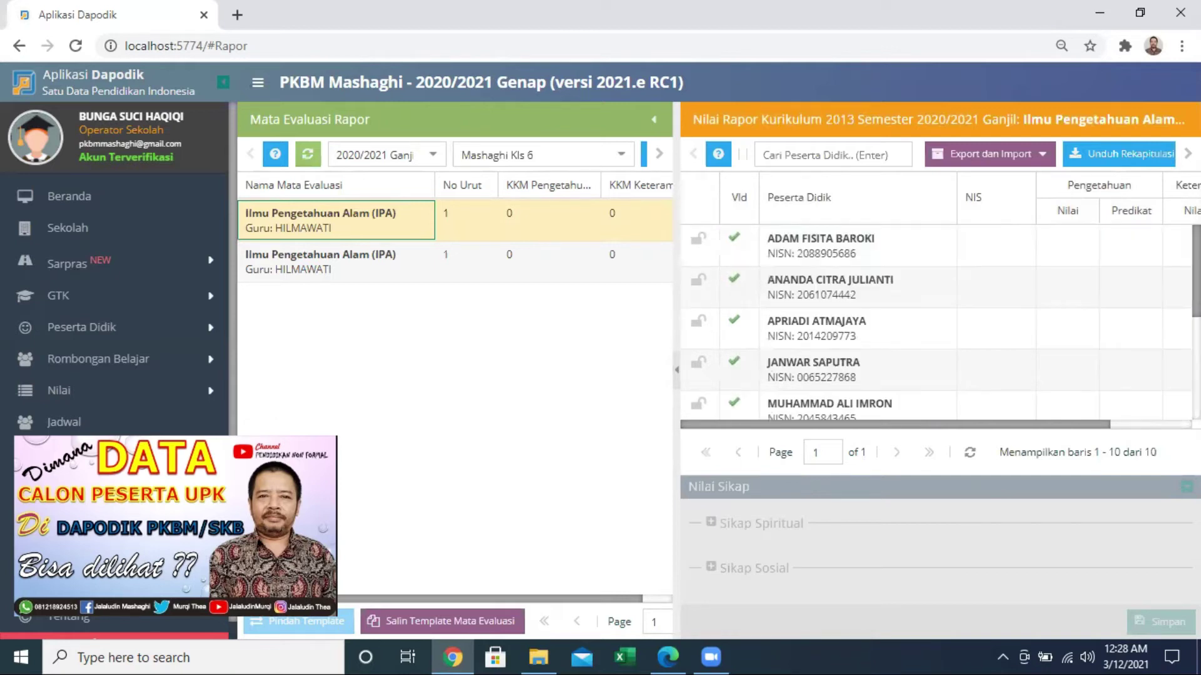
scroll(939, 322, "down", 3)
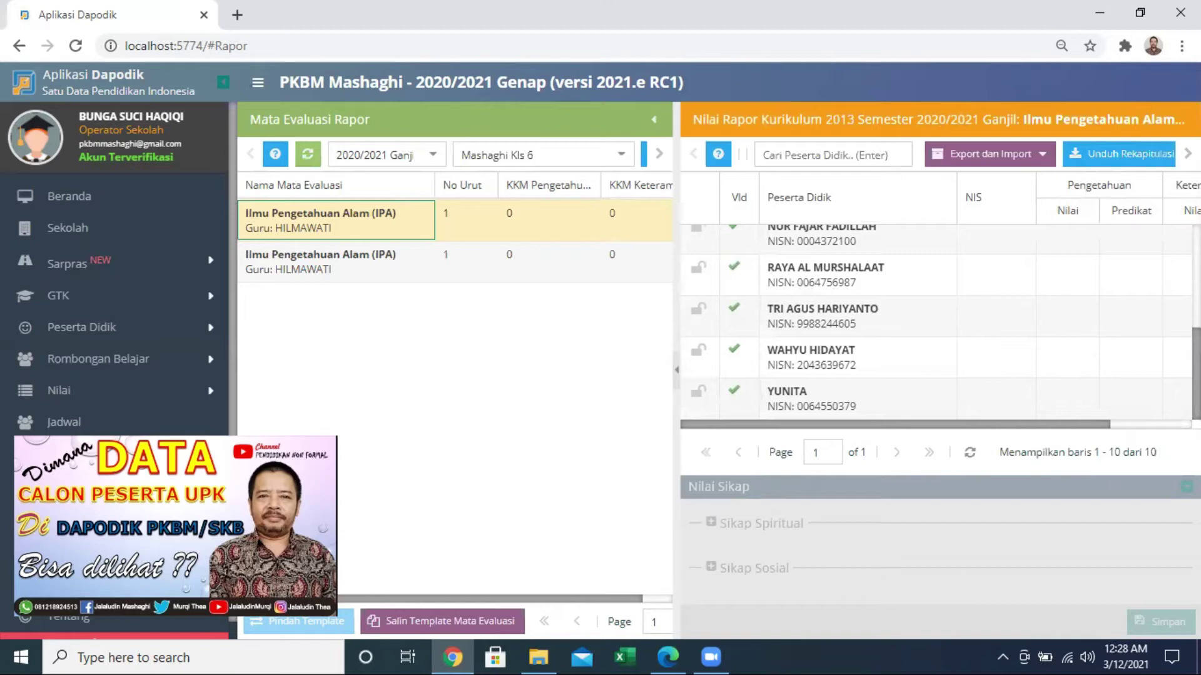
Review the export and import options for the report grades of the first IPA evaluation subject.
scroll(938, 323, "up", 3)
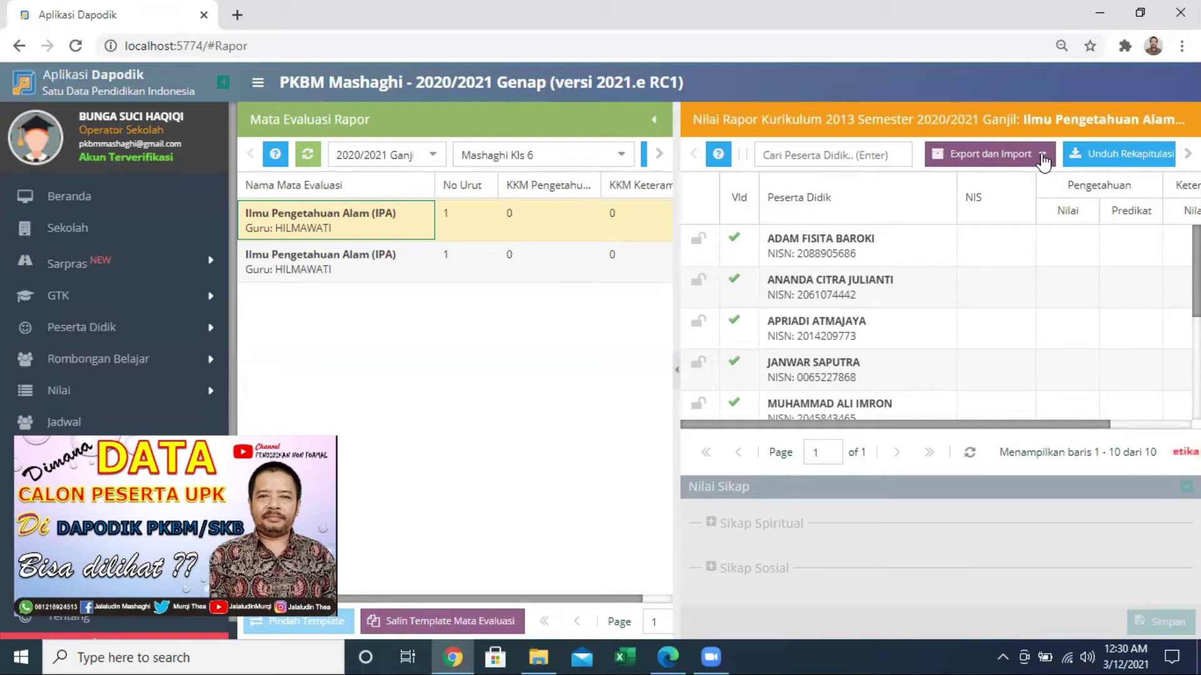
left_click(1042, 161)
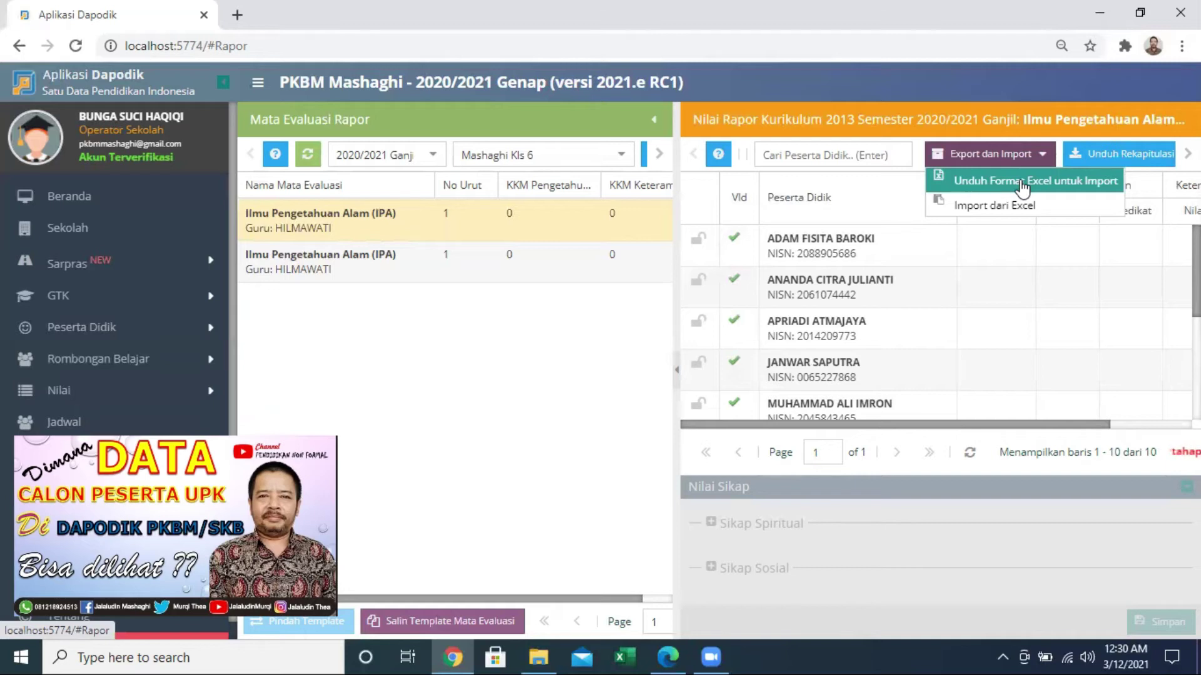
mouse_move(1196, 282)
left_mouse_down()
mouse_move(1196, 387)
mouse_move(1196, 282)
left_mouse_up()
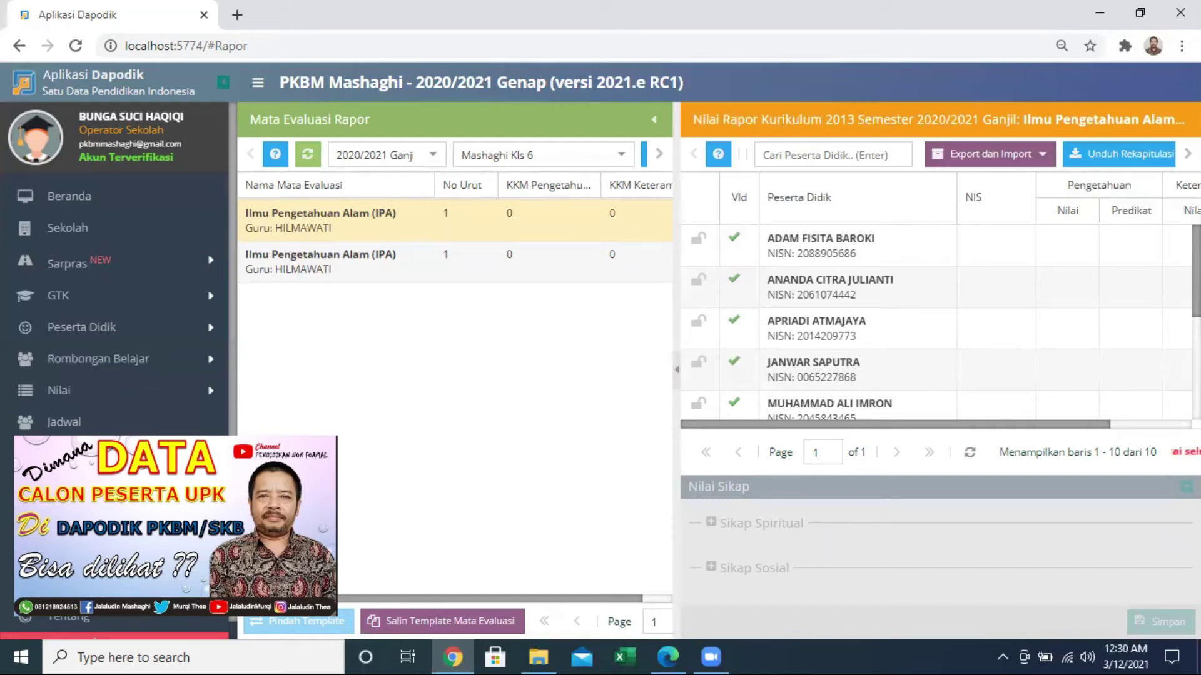
left_click(1041, 155)
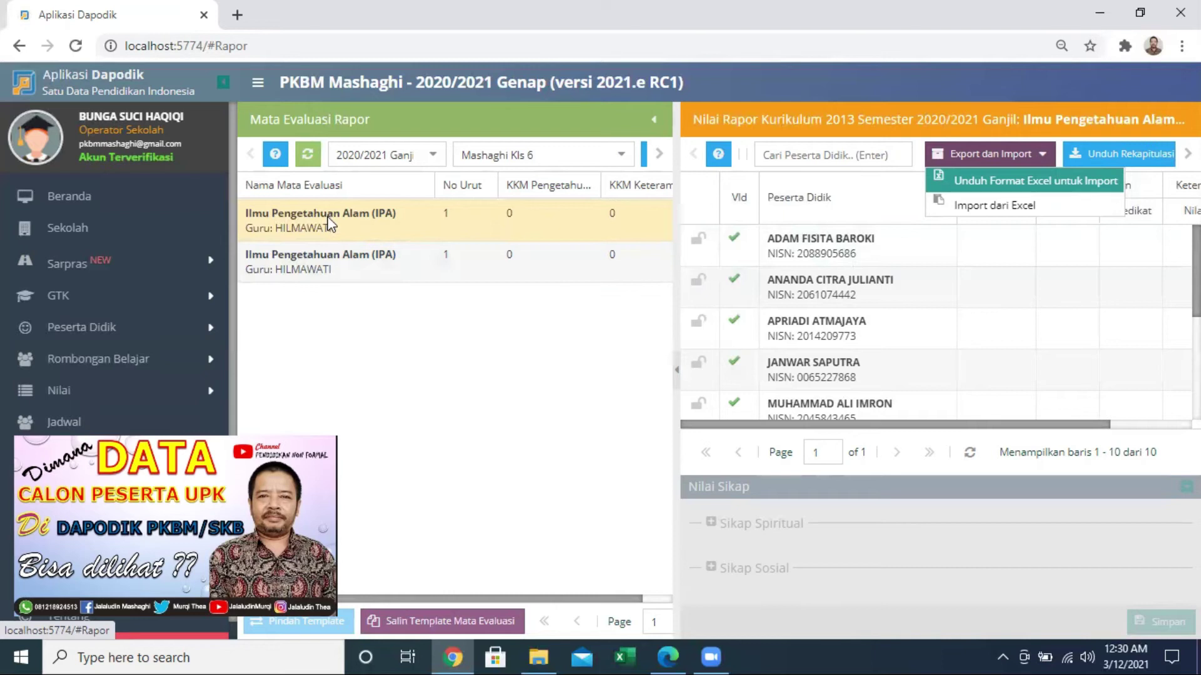
left_click(536, 368)
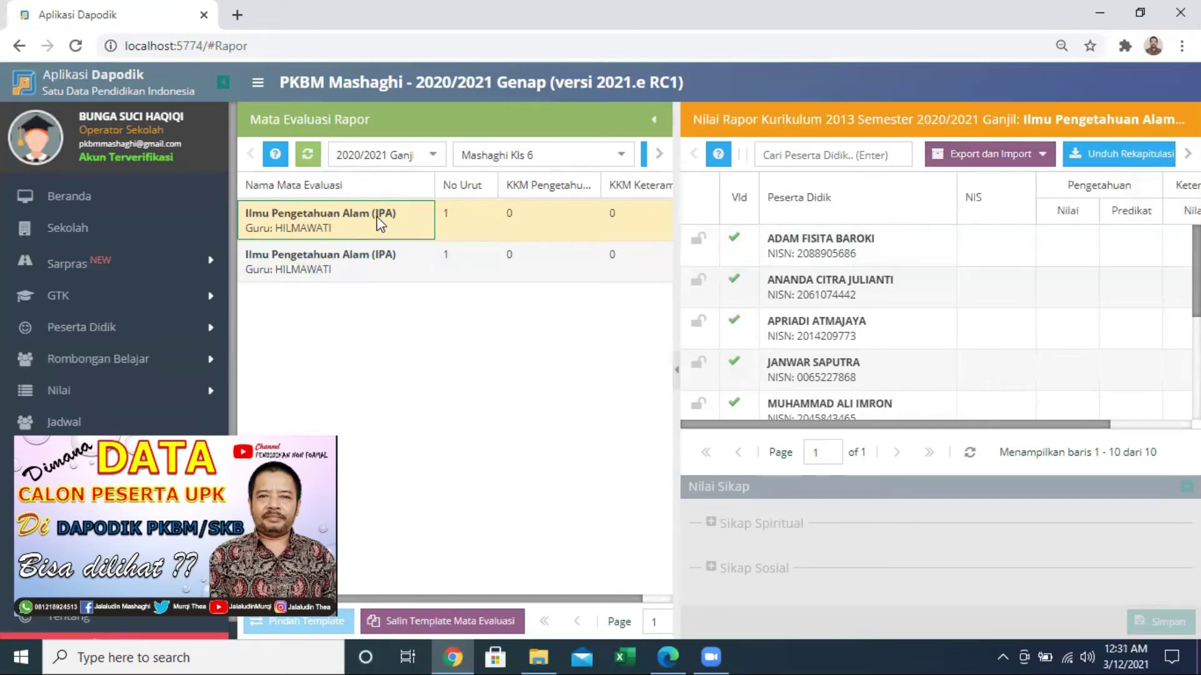
Download the Excel import format for the first IPA subject's report grades of Mashaghi Kls 6, semester 2020/2021 Ganjil.
left_click(434, 160)
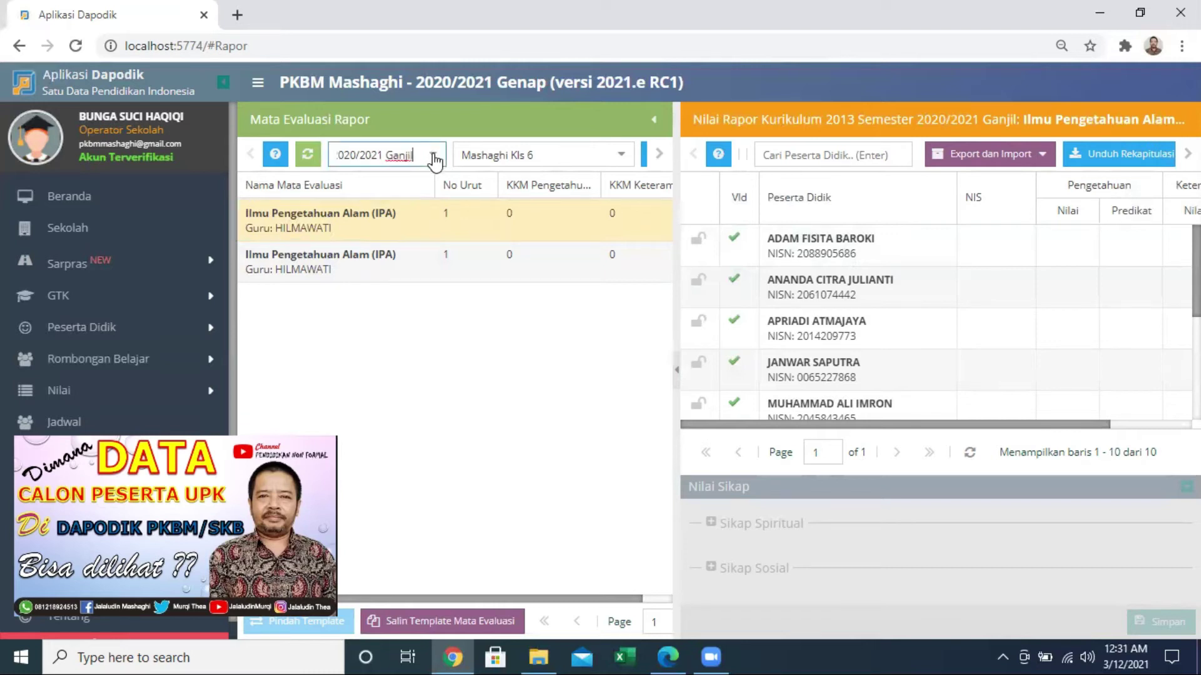
left_click(433, 157)
left_click(377, 282)
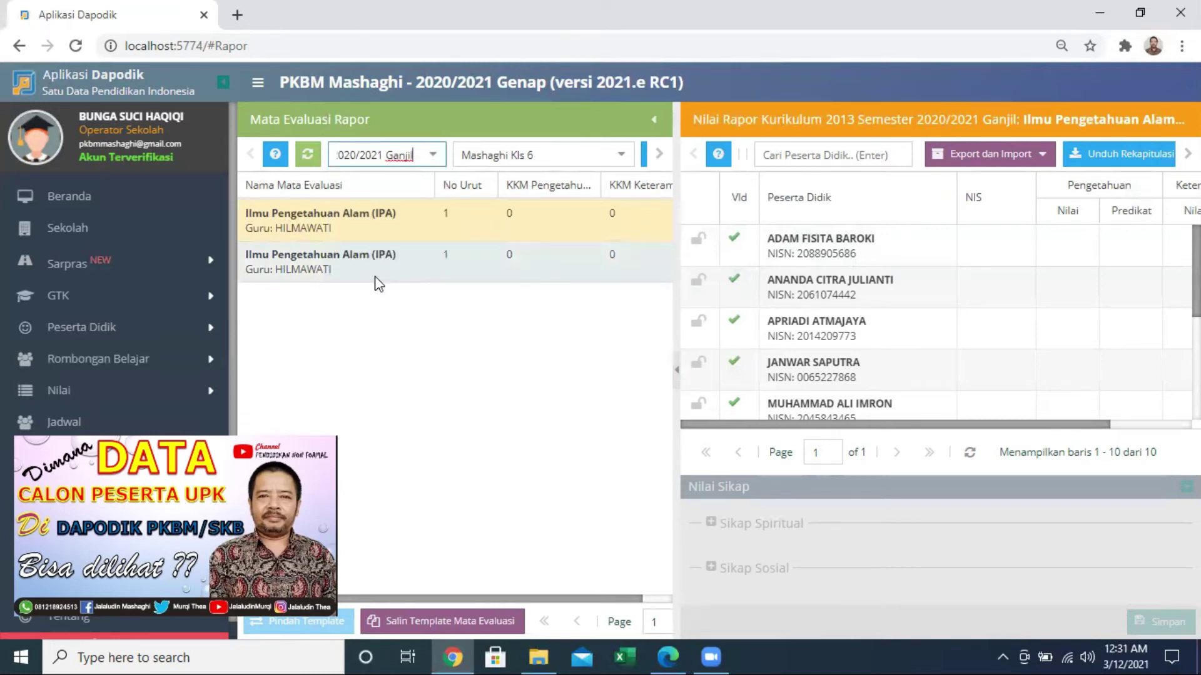
left_click(364, 225)
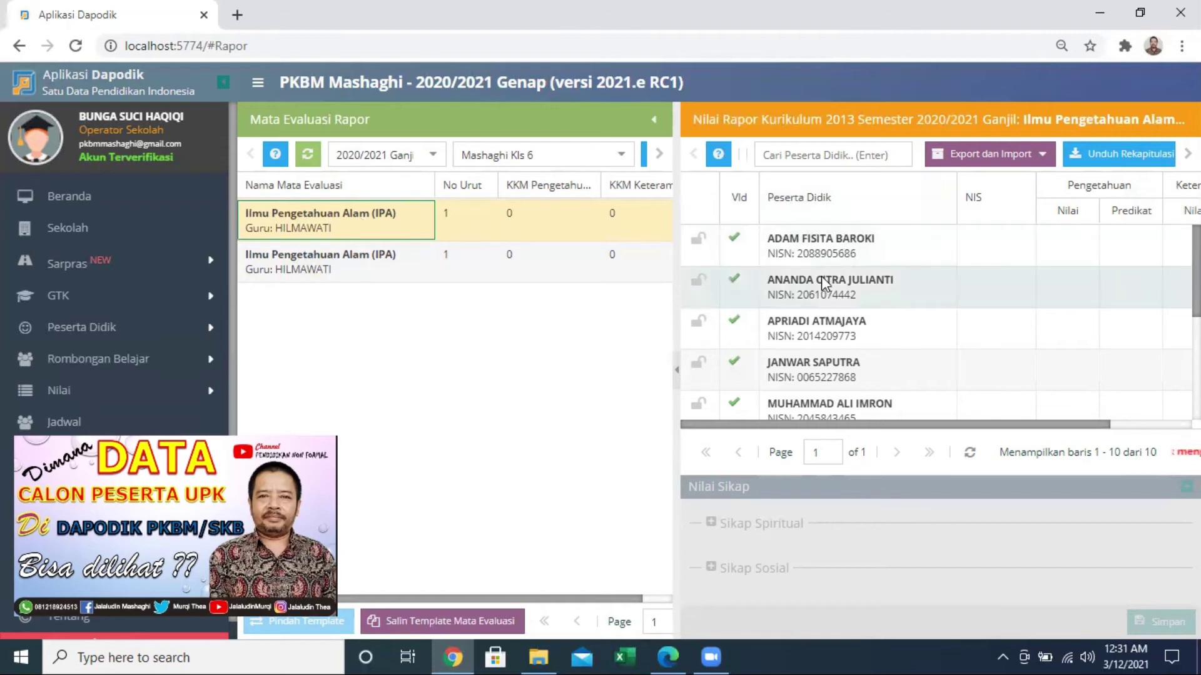
left_click(1050, 159)
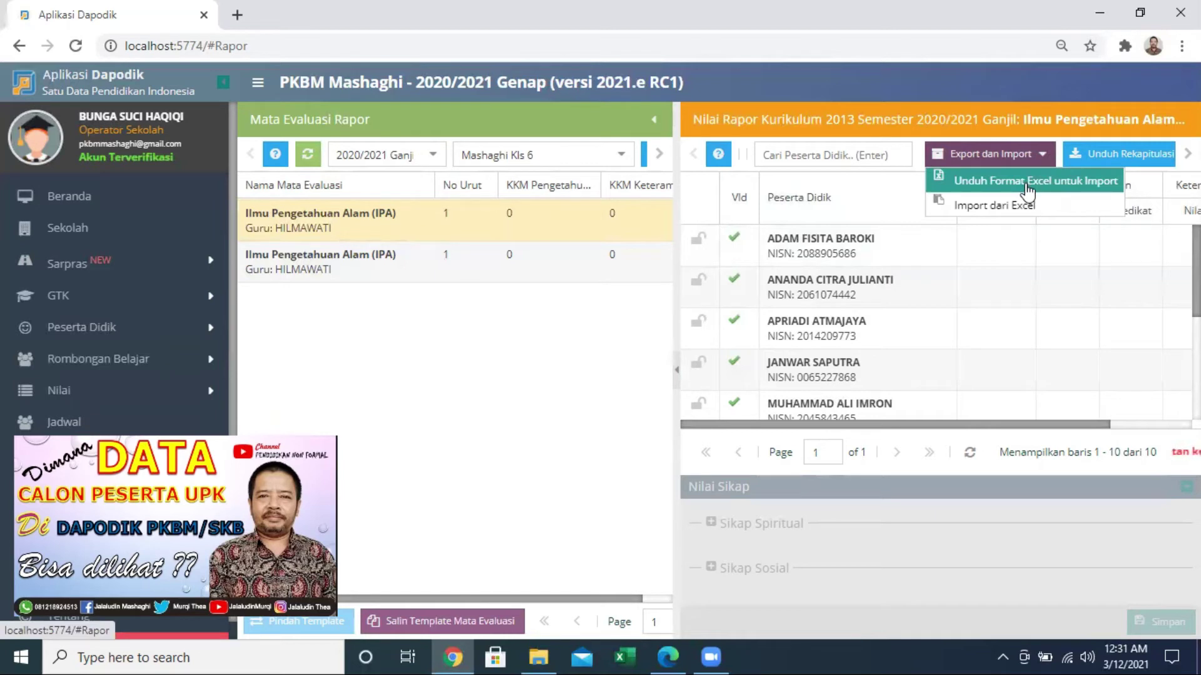
left_click(1028, 188)
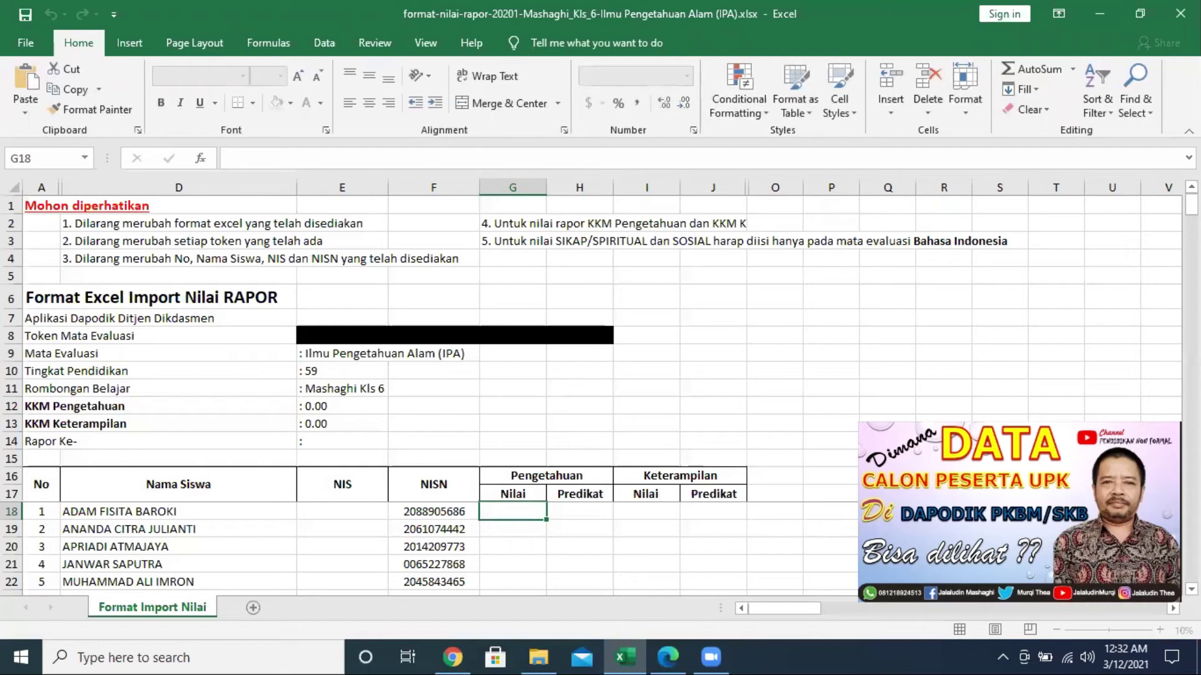
Examine the full student list in the downloaded Excel grade import format, from the first to the last row.
mouse_move(1191, 204)
left_mouse_down()
mouse_move(1191, 262)
mouse_move(1190, 207)
left_mouse_up()
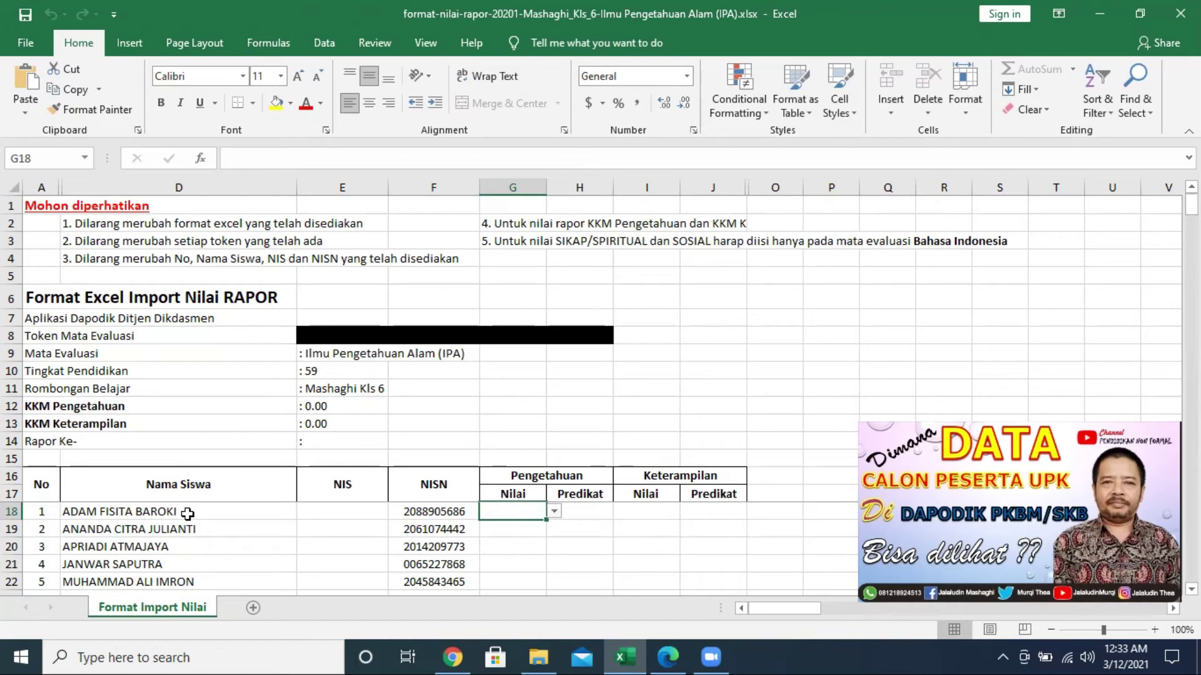
key("Down")
key("Down")
key("Down")
key("Down")
key("Down")
key("Down")
key("Down")
key("Down")
key("Down")
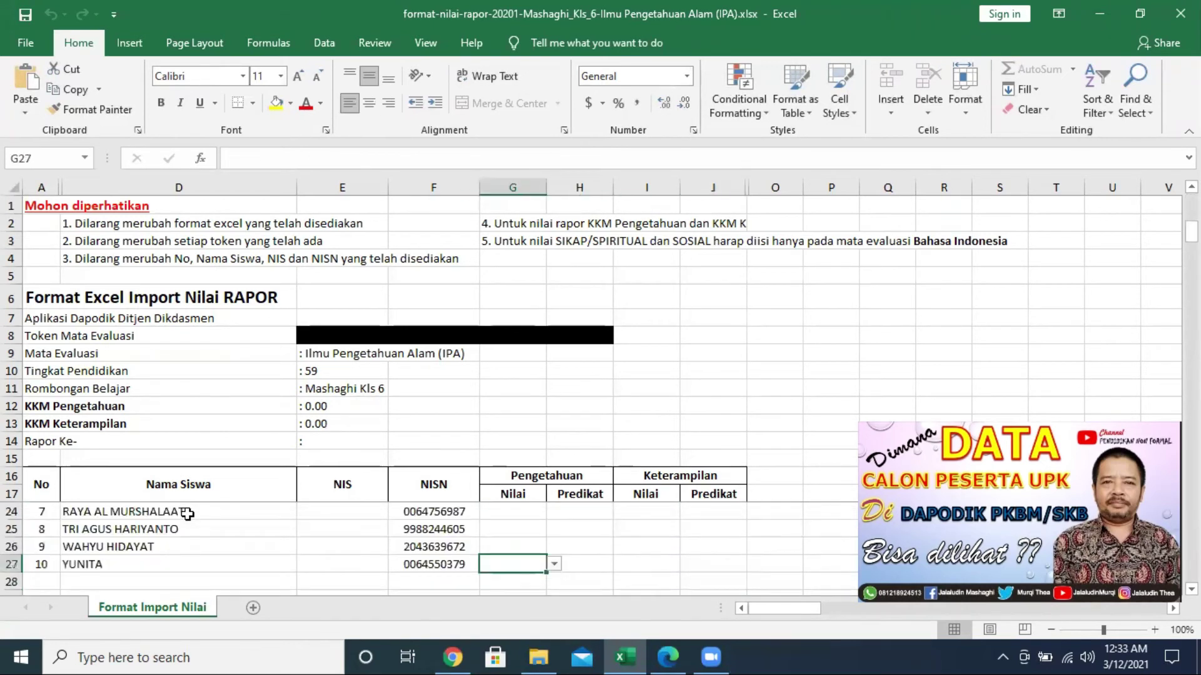
key("Up")
key("Up")
key("Up")
key("Up")
key("Up")
key("Up")
key("Up")
key("Up")
key("Up")
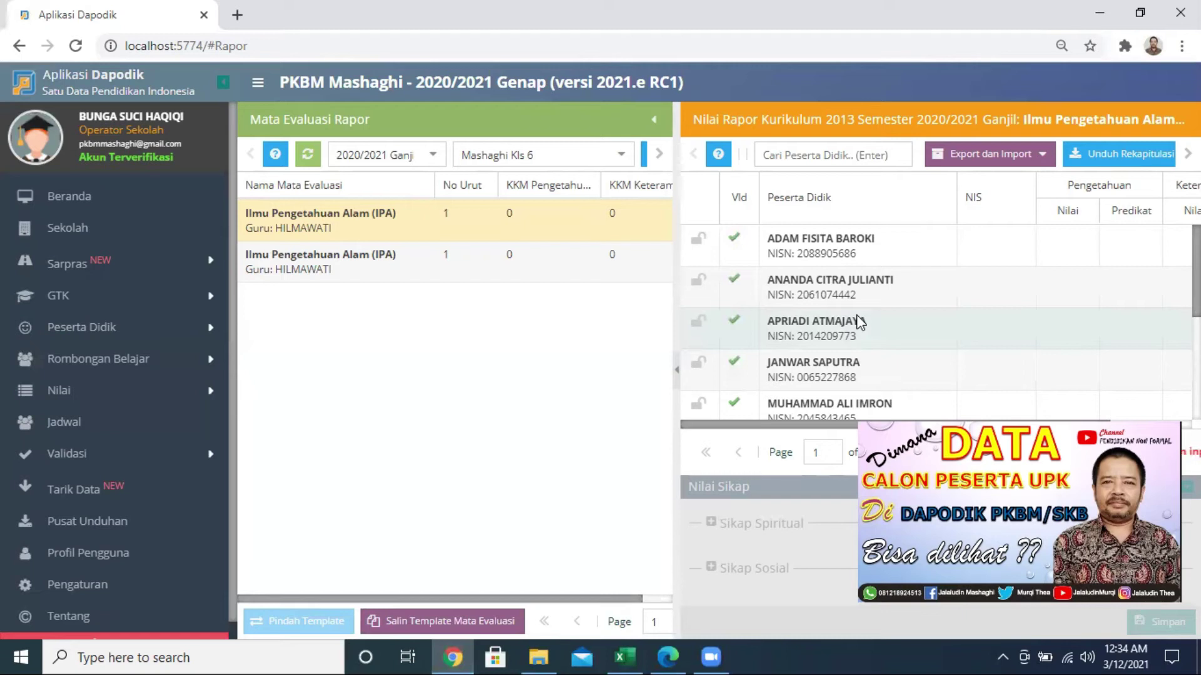
Filter the report evaluation subjects by the Tingkatan 5 study group MSG-IPS 11.
left_click(623, 155)
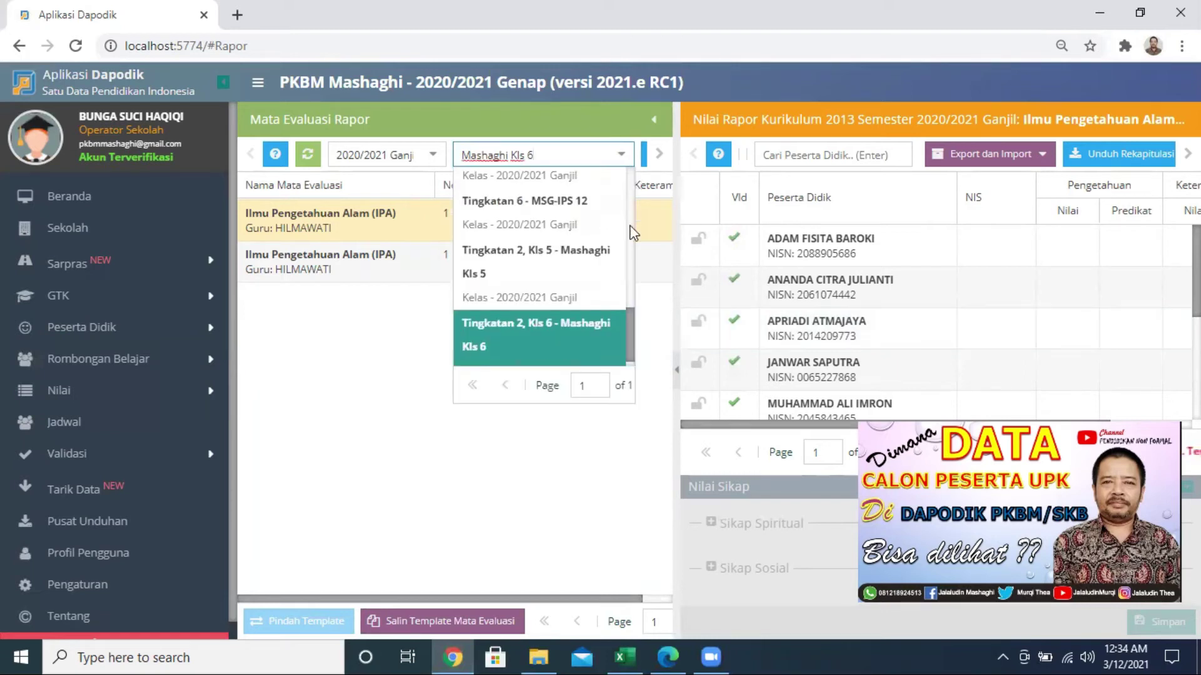
scroll(630, 232, "up", 3)
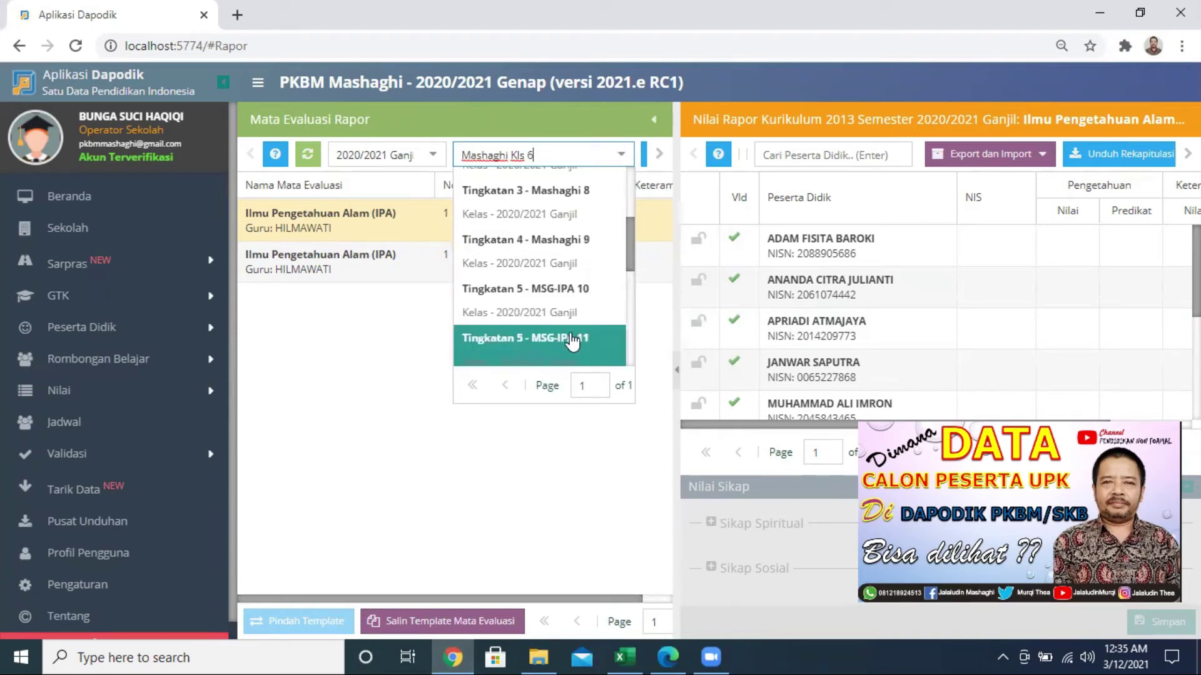
left_click_drag(631, 255, 632, 260)
scroll(630, 259, "down", 1)
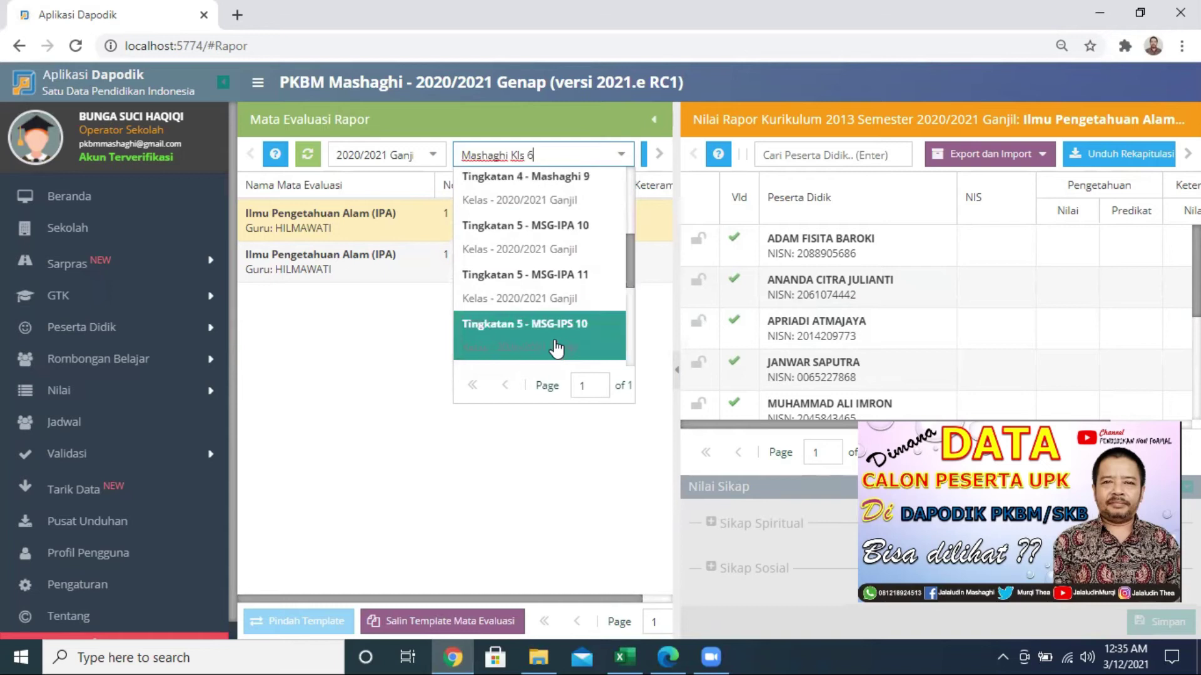
scroll(632, 266, "down", 1)
scroll(632, 272, "down", 2)
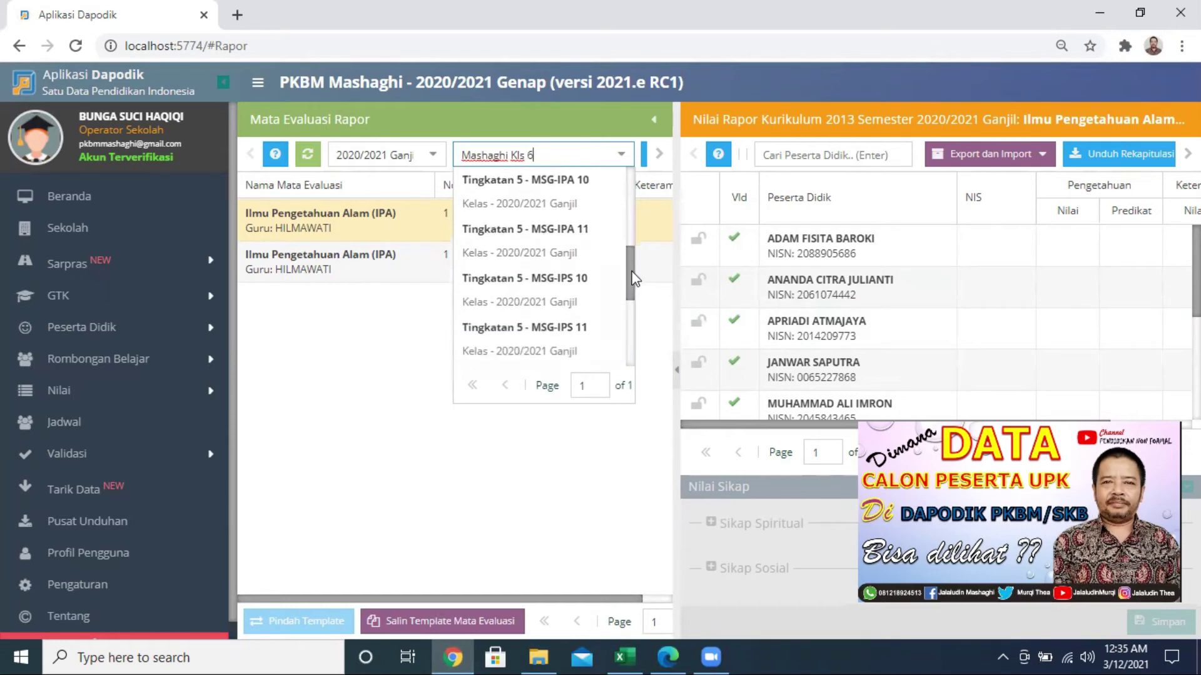
left_click(568, 336)
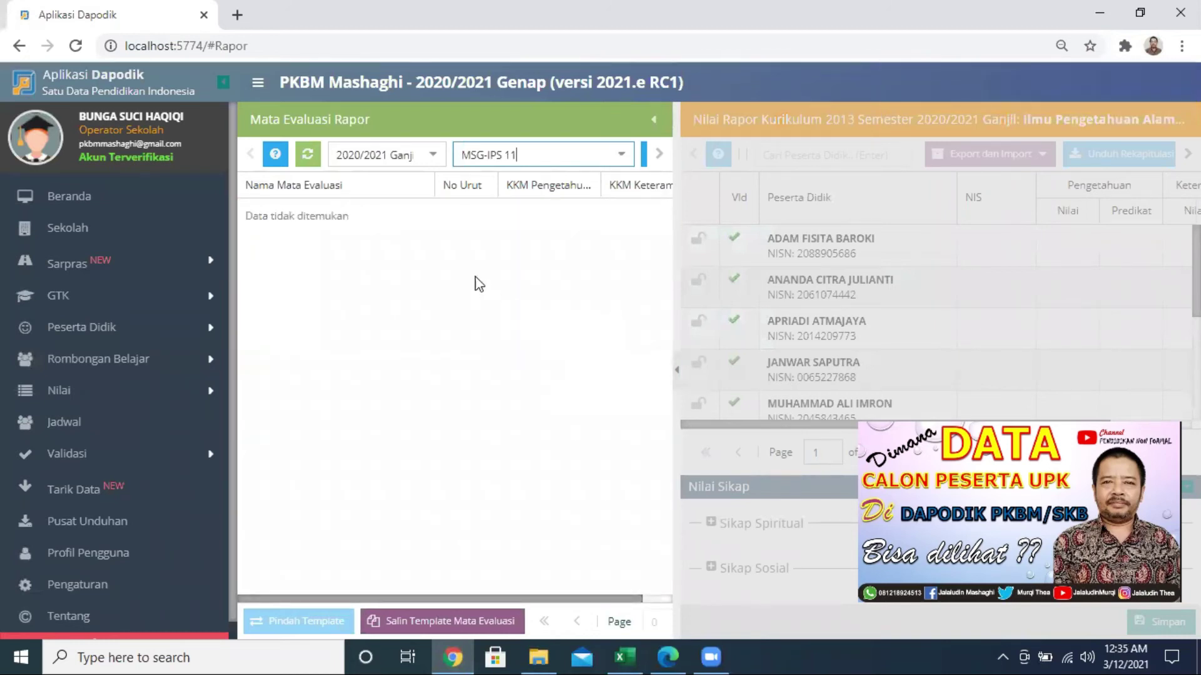
Check the MSG-IPS 11 evaluation subjects for semester 2020/2021 Genap and return to 2020/2021 Ganjil.
left_click(435, 160)
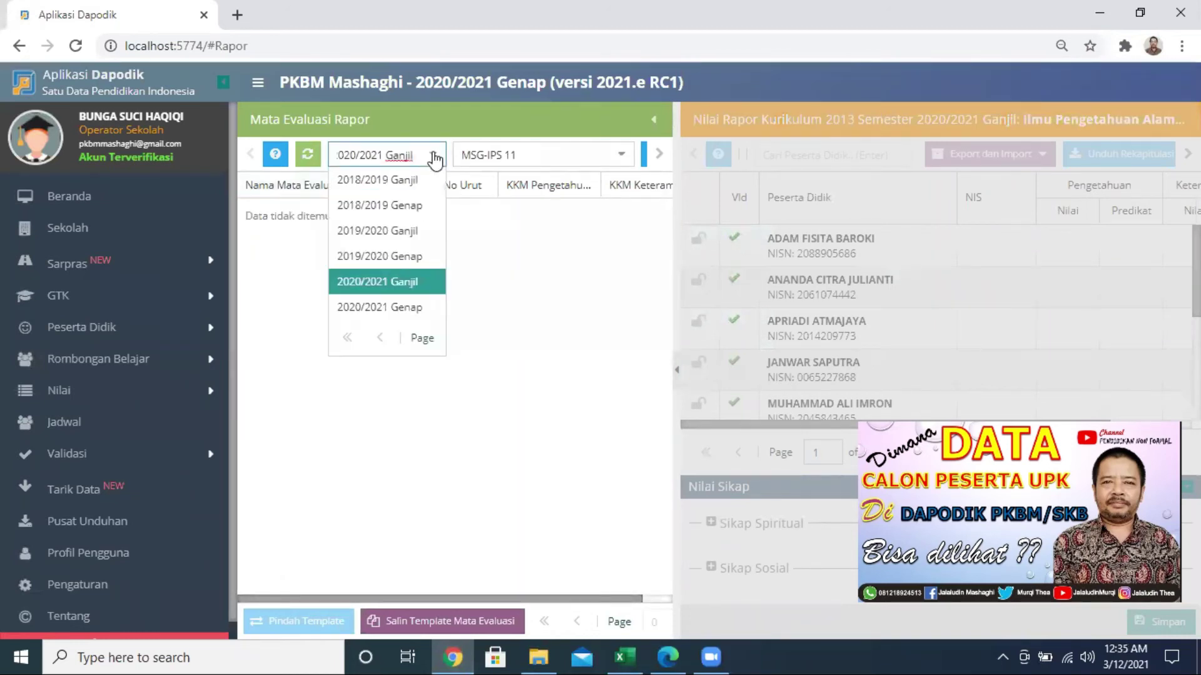
left_click(418, 308)
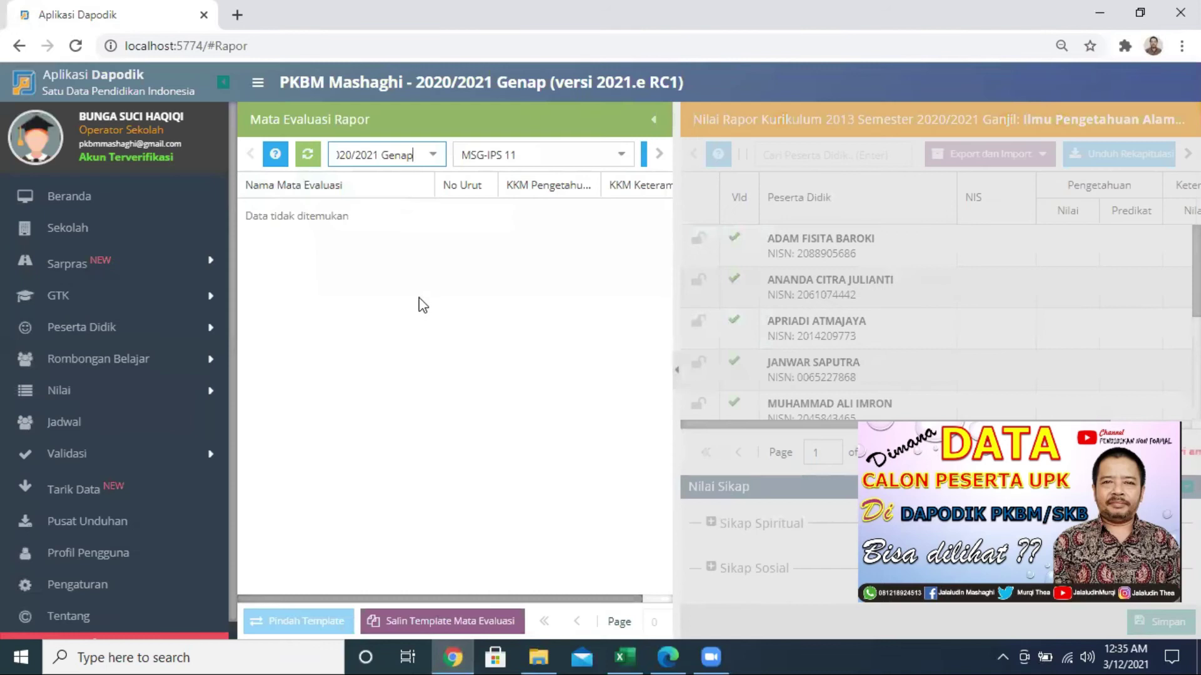
left_click(434, 156)
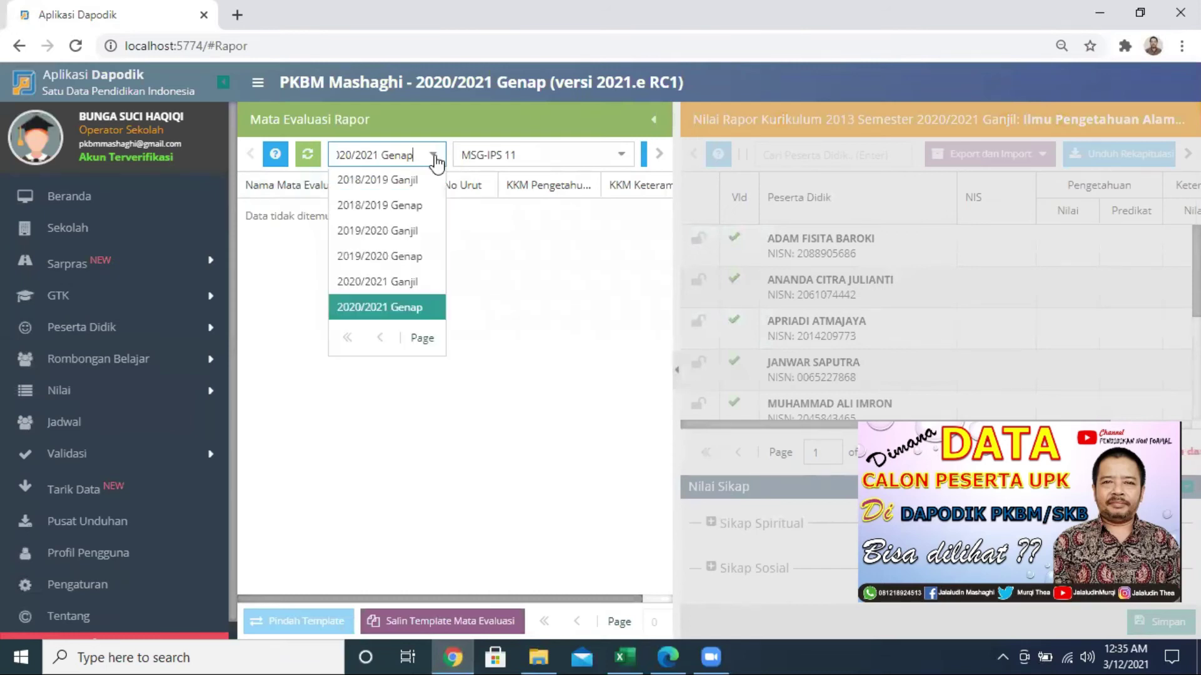
left_click(400, 289)
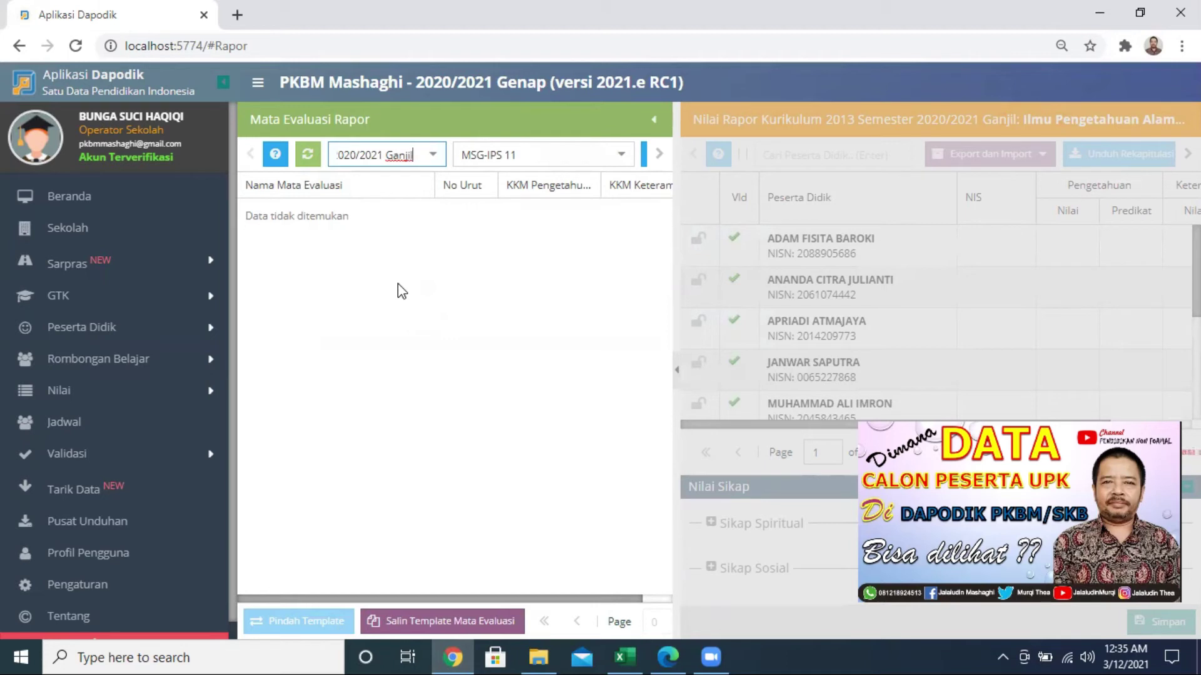
Add Sejarah Indonesia as an evaluation subject for MSG-IPS 11, save it and select it to load its students.
left_click(660, 156)
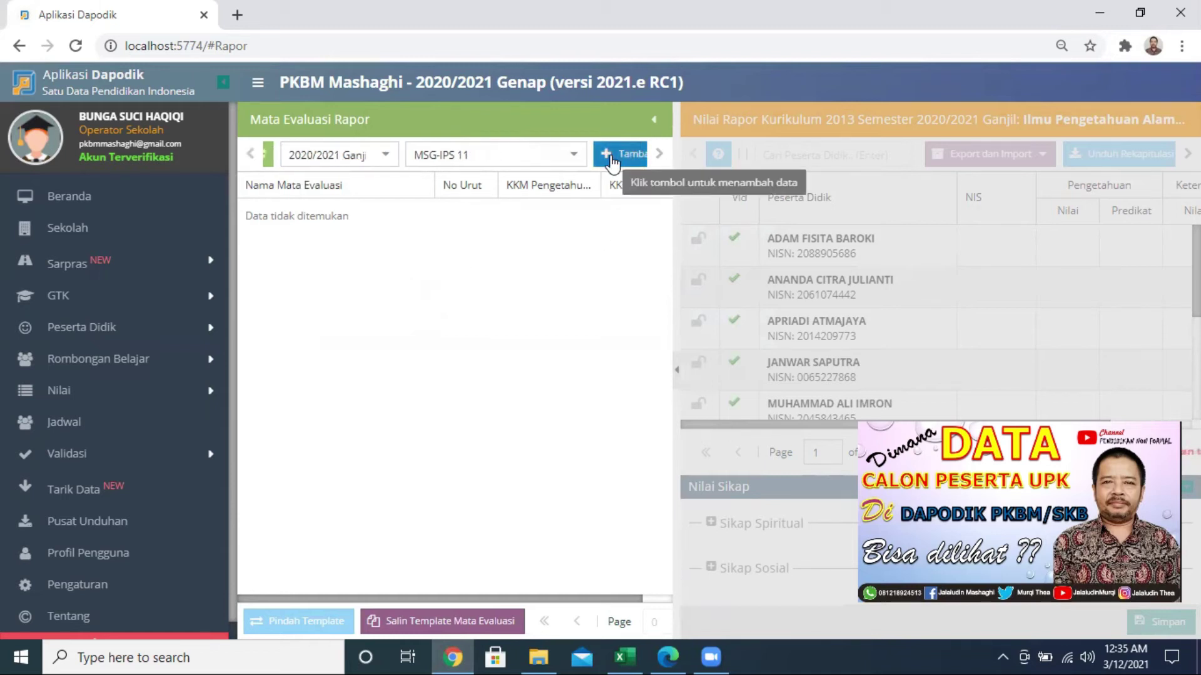
left_click(612, 158)
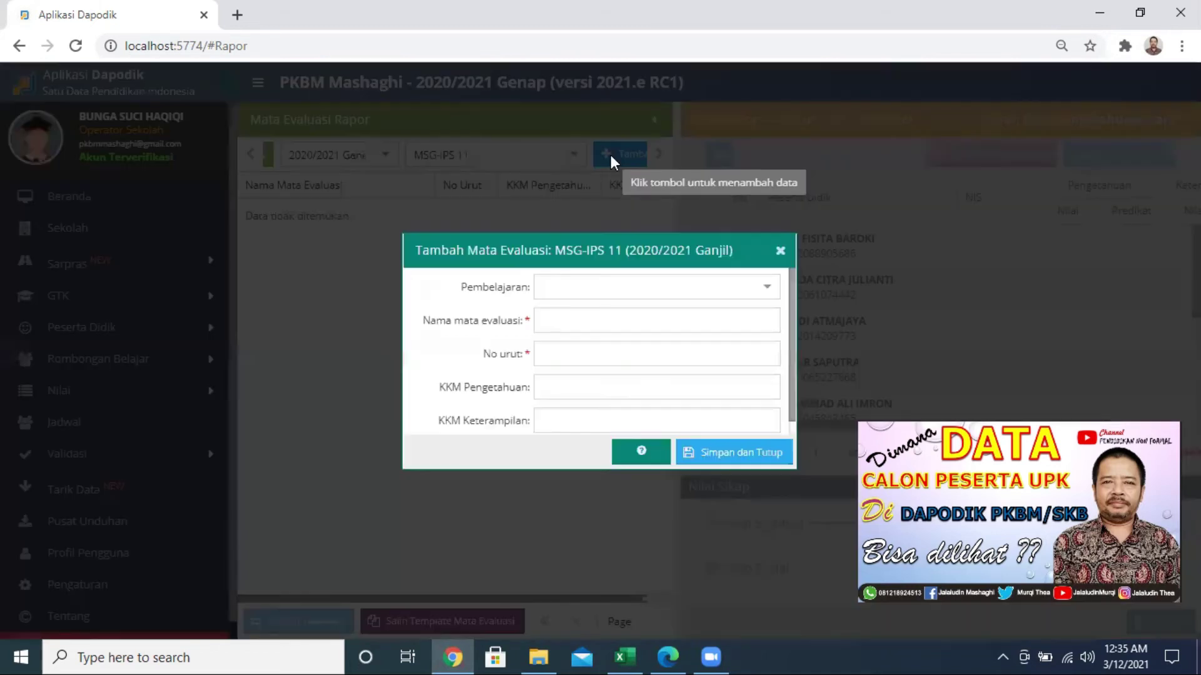
left_click(769, 290)
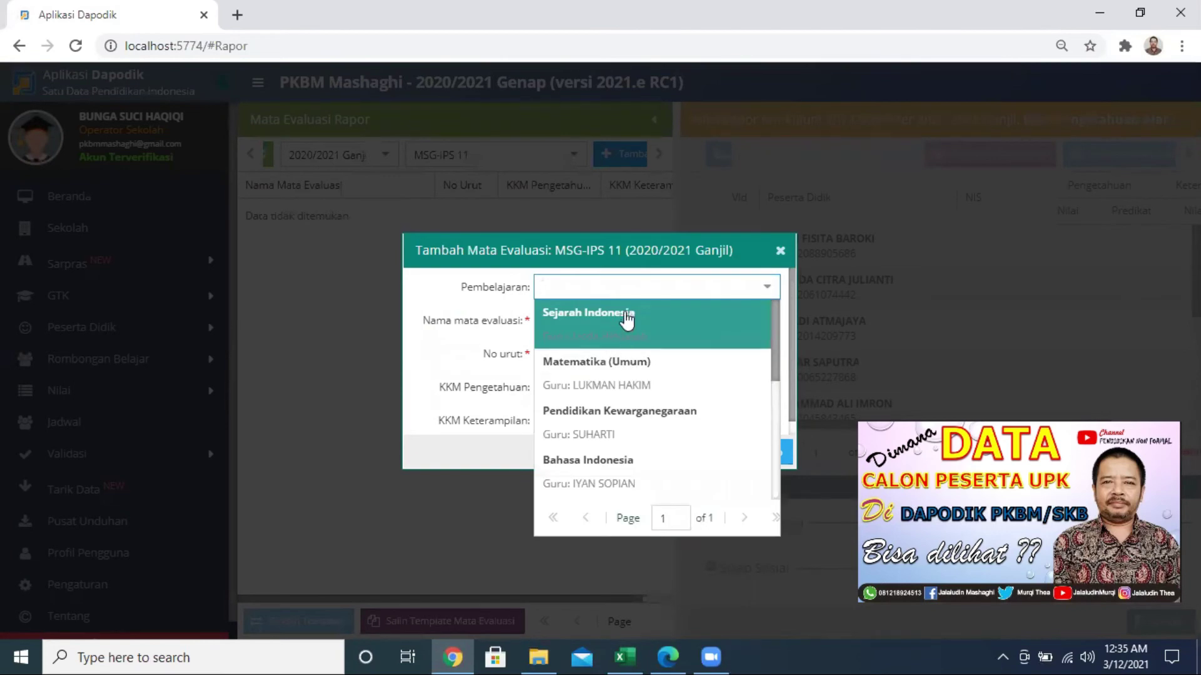
left_click(627, 318)
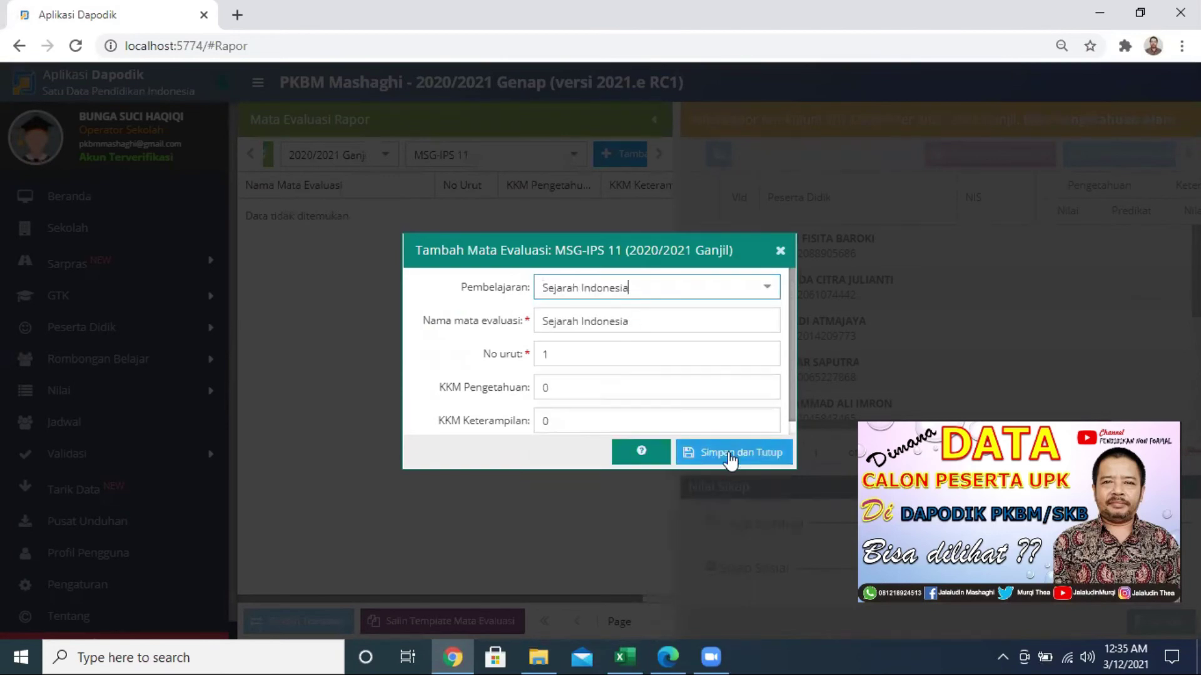
left_click(729, 456)
left_click(352, 213)
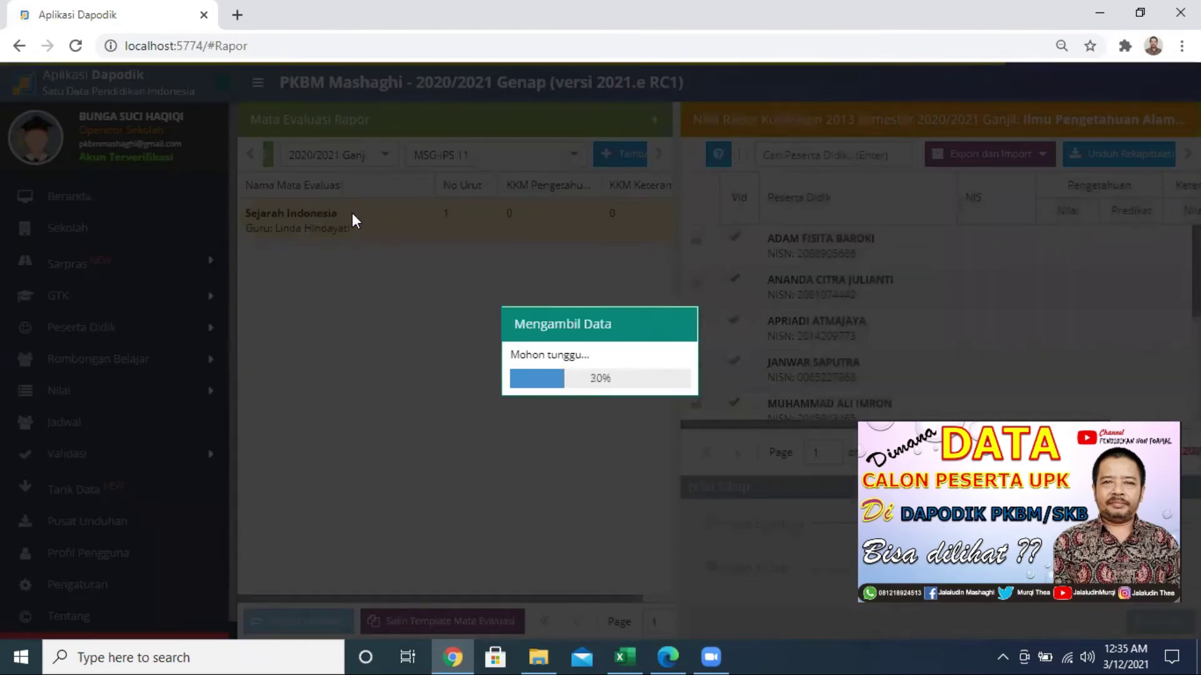
Search the Sejarah Indonesia grade list for a student by name.
left_click(874, 154)
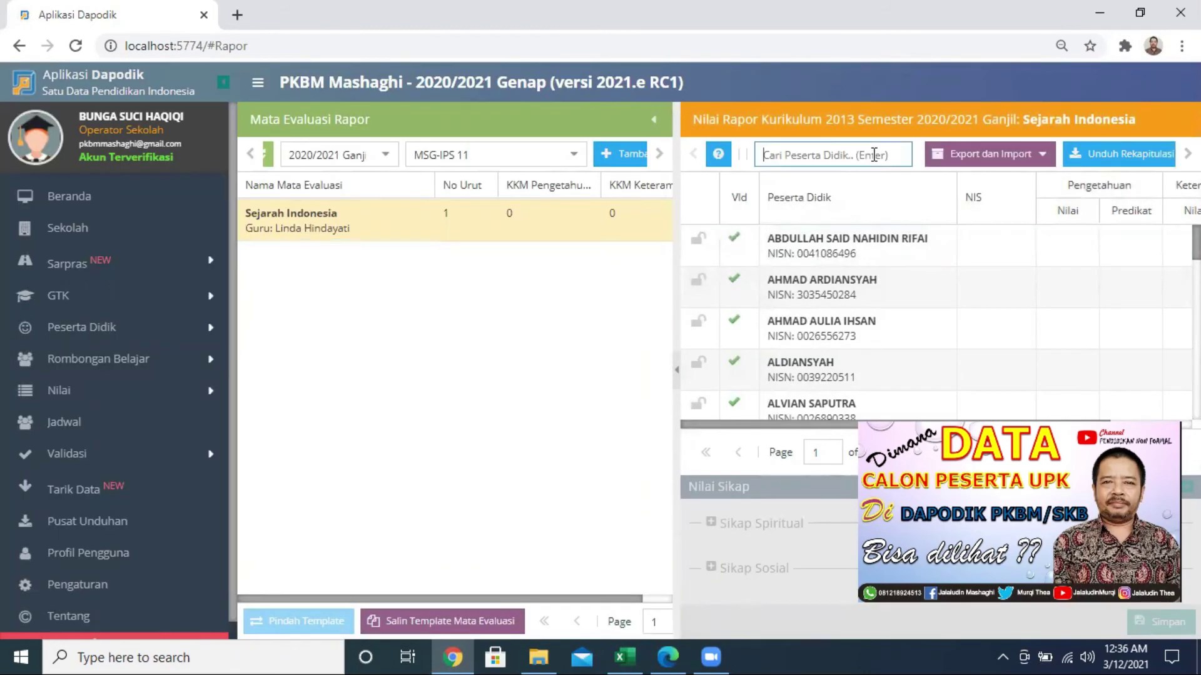
type("MUNDI")
key("BackSpace")
key("BackSpace")
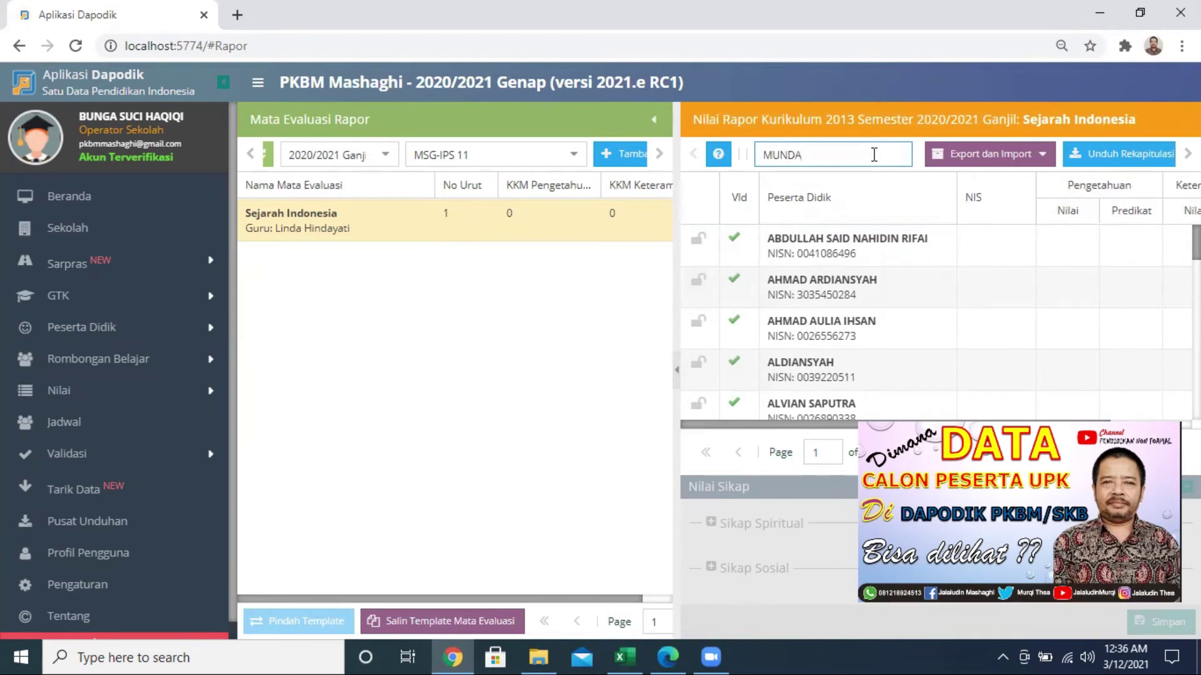
type("ADI")
key("Return")
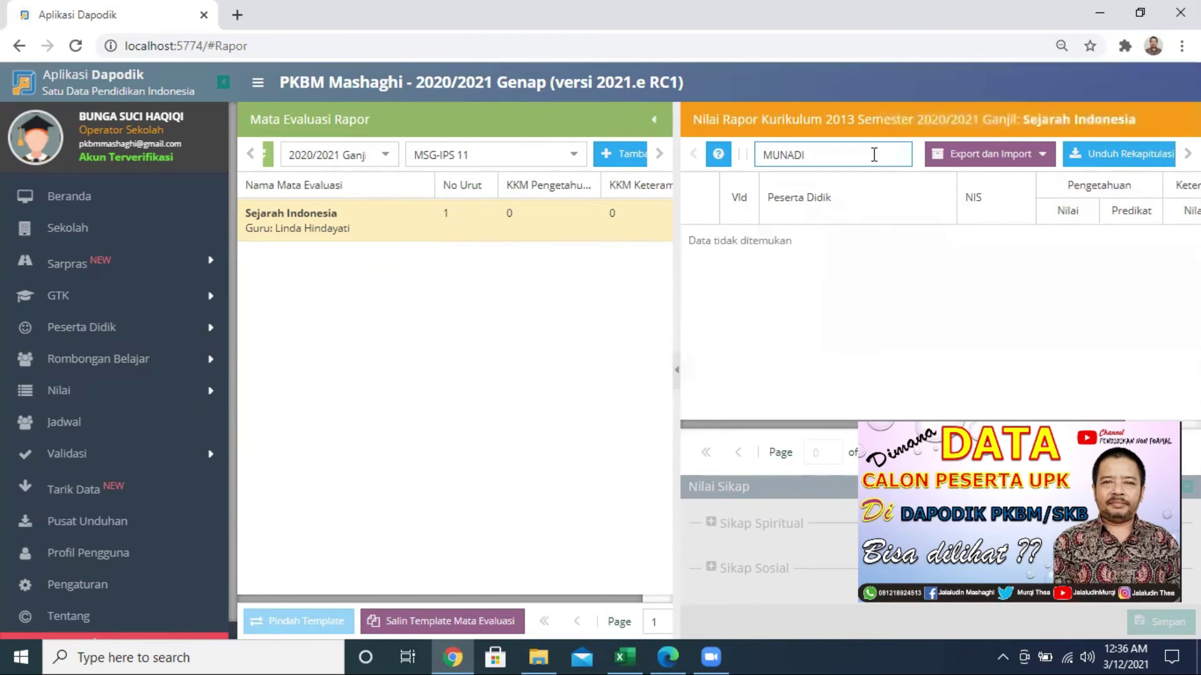
Set the semester filter of the MSG-IPS 11 evaluation subjects to 2020/2021 Genap.
left_click(385, 156)
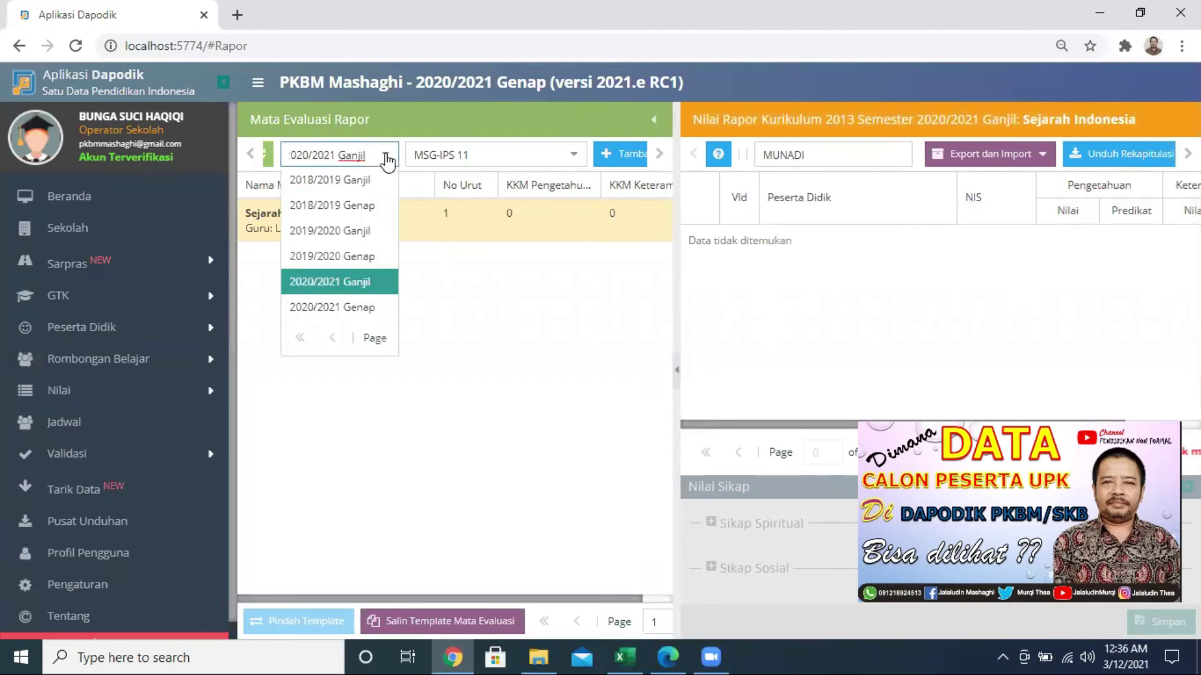
left_click(346, 307)
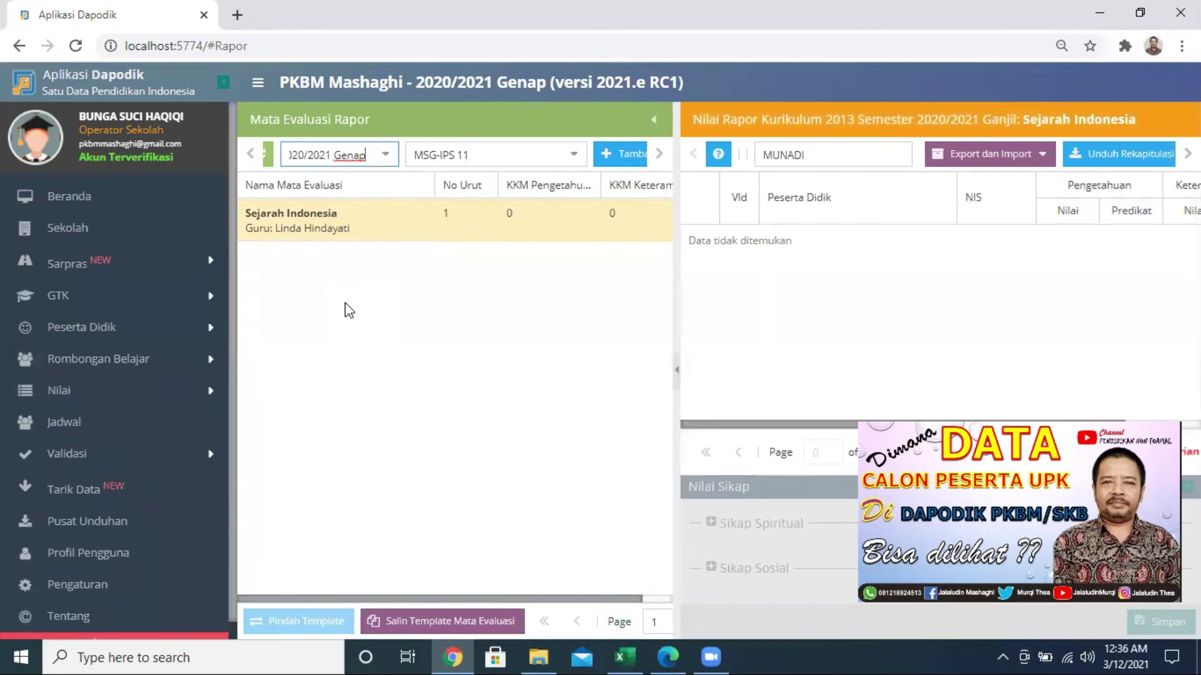
left_click(870, 155)
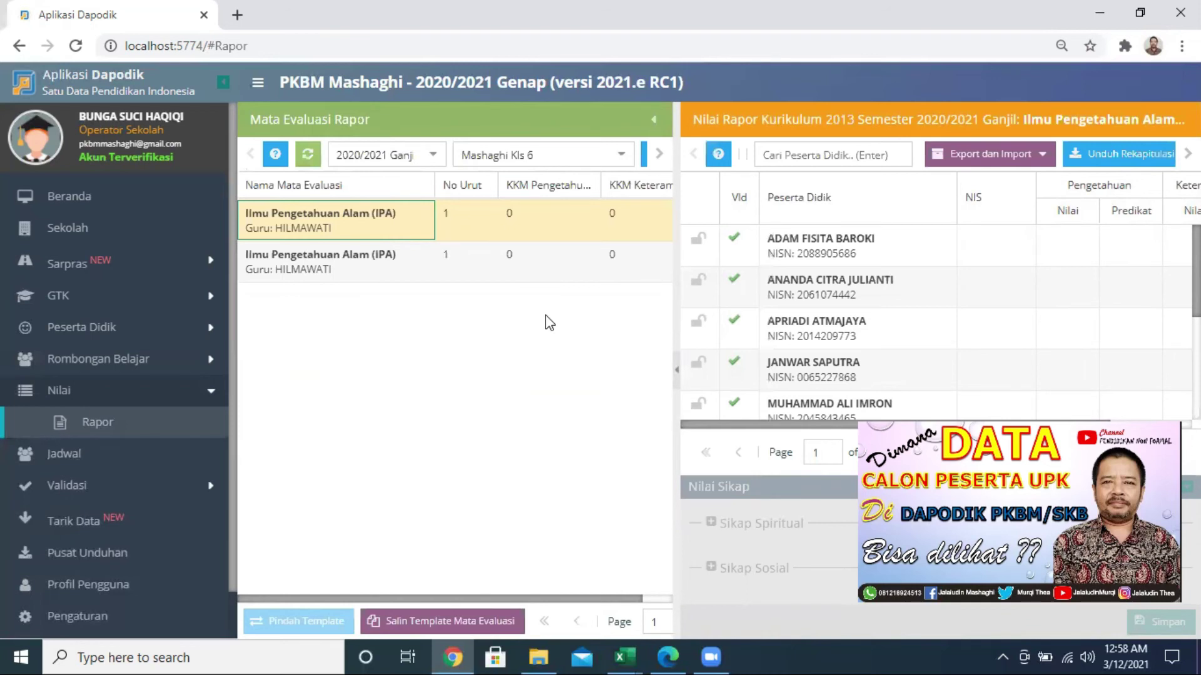
View the Pembelajaran choices for a new Mashaghi Kls 6 evaluation subject and close the form without saving.
left_click(644, 154)
left_click(769, 289)
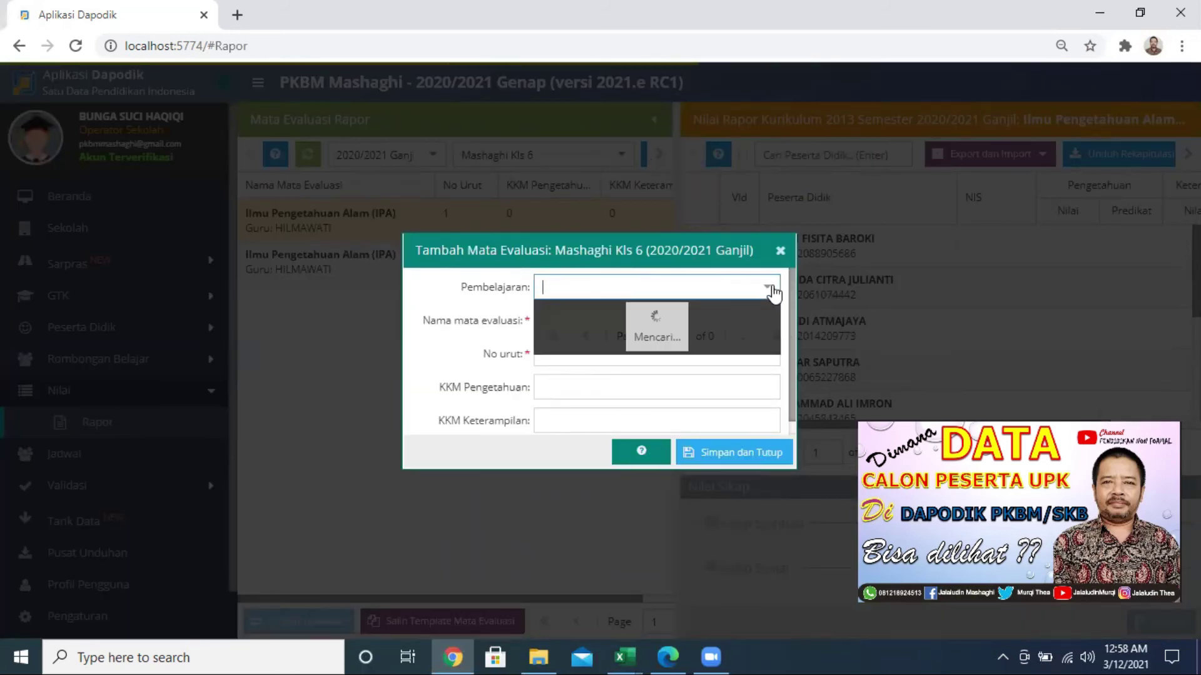
left_click_drag(782, 332, 779, 302)
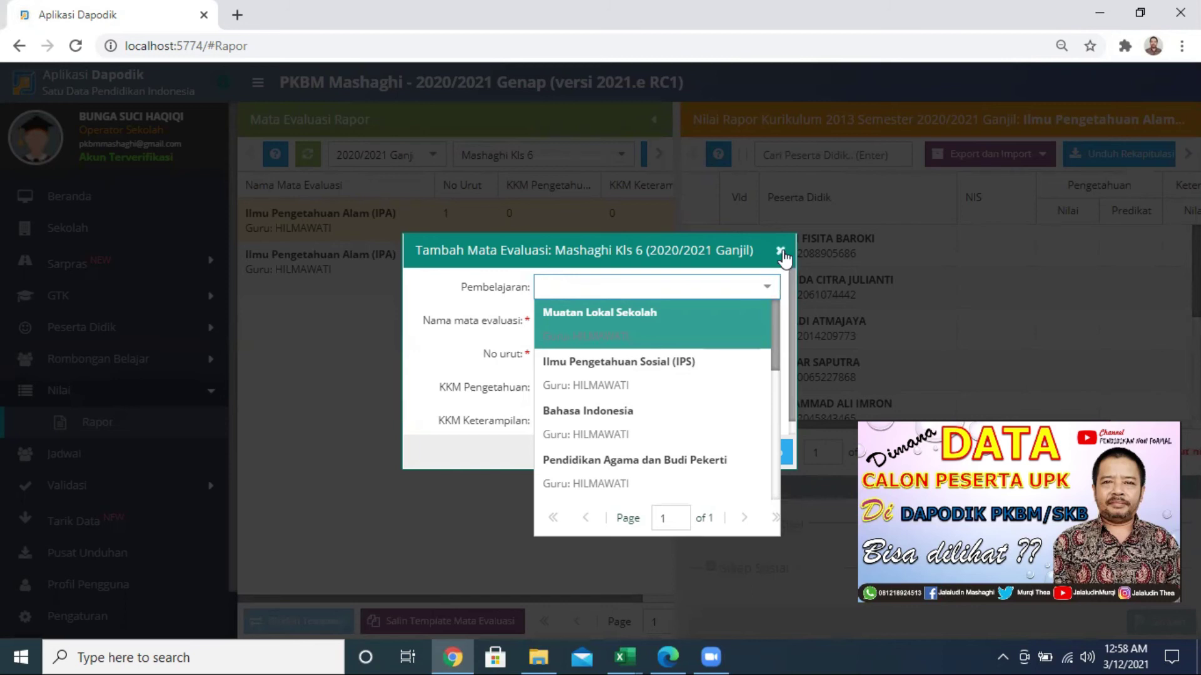
left_click(780, 250)
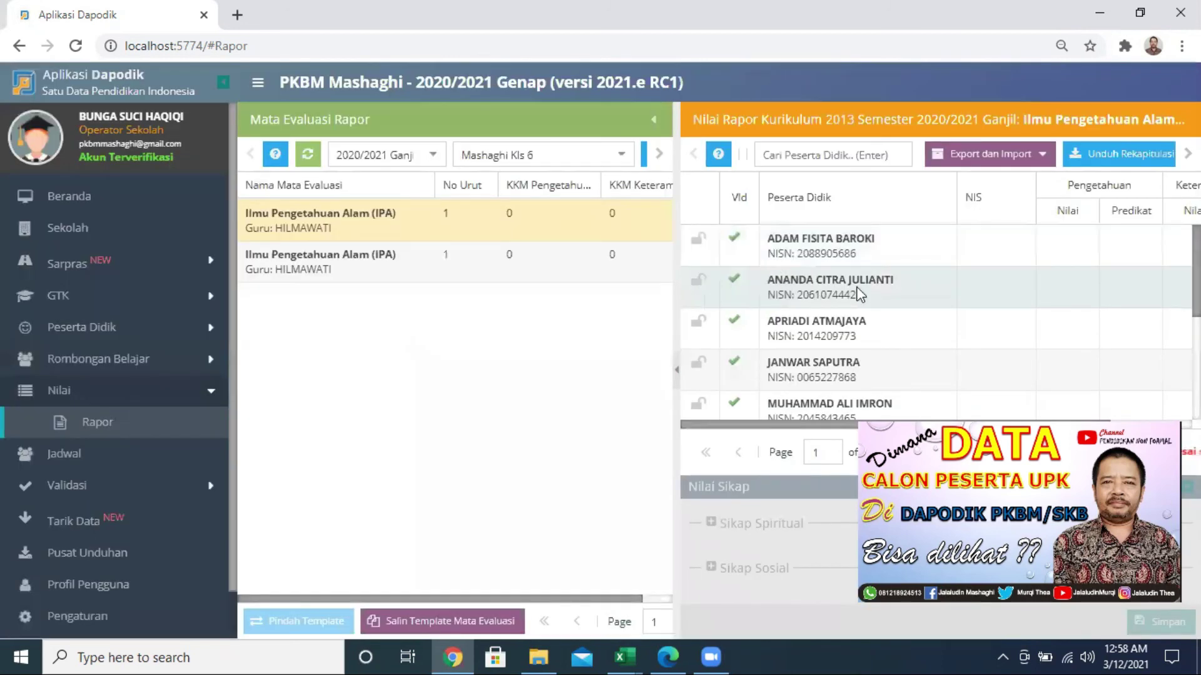